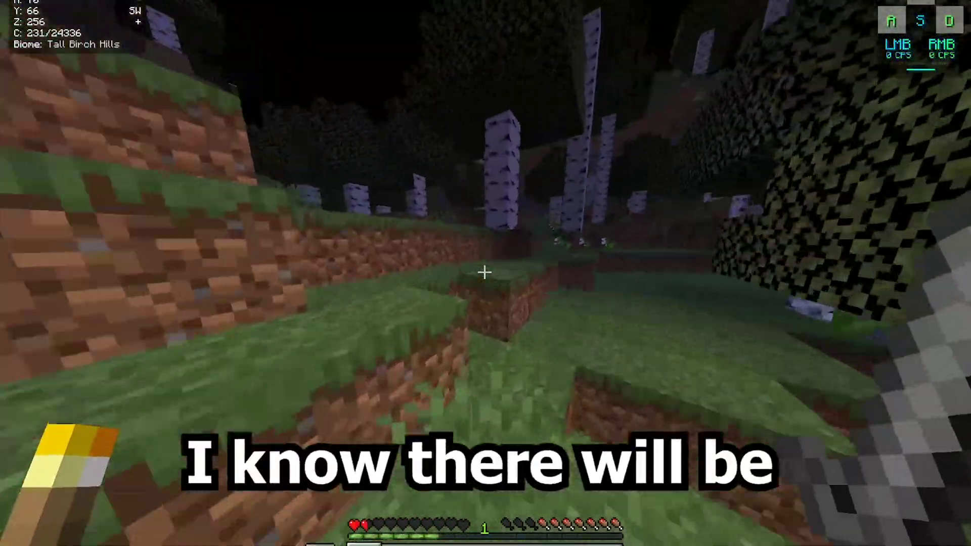
Step: Walk the player through the leafy birch tunnel and onward through the night-time Tall Birch Hills
key("d")
key("w")
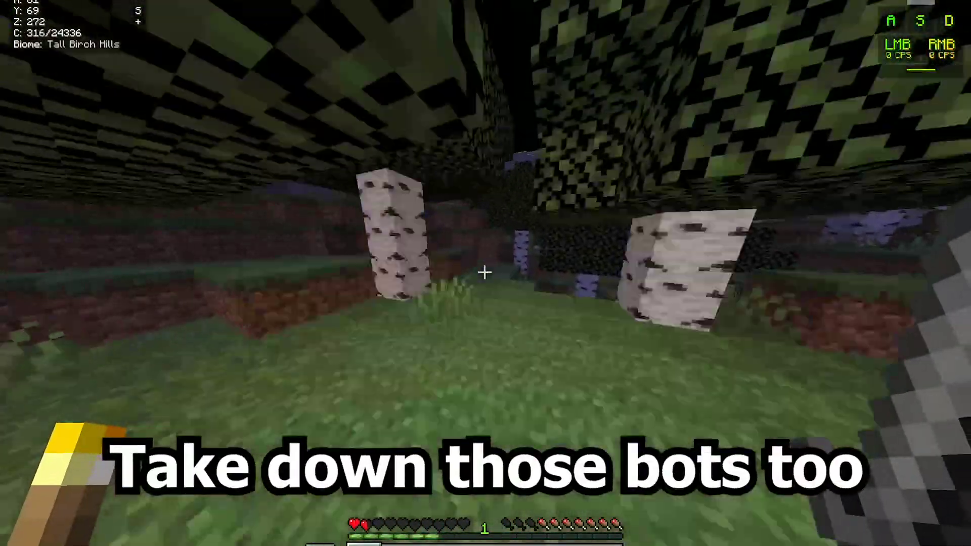
key("w")
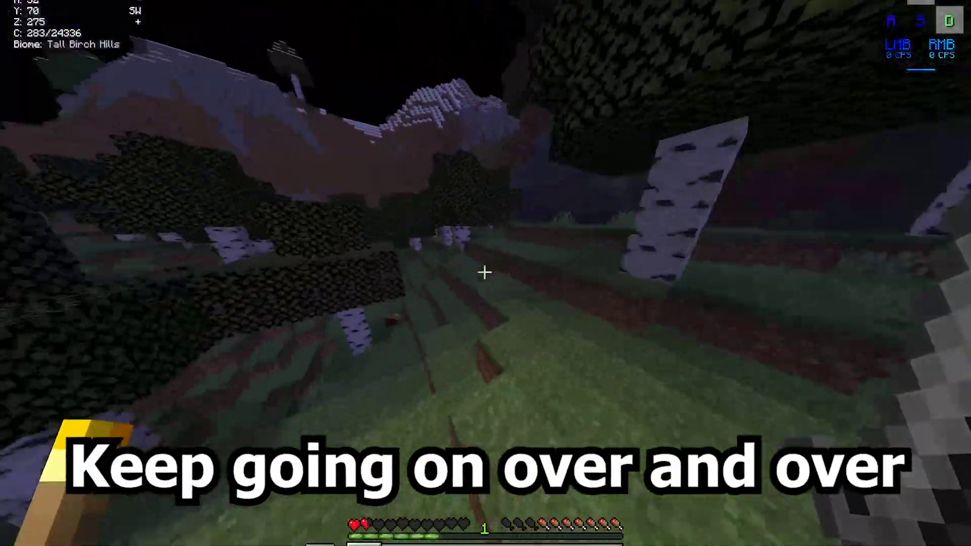
key("w")
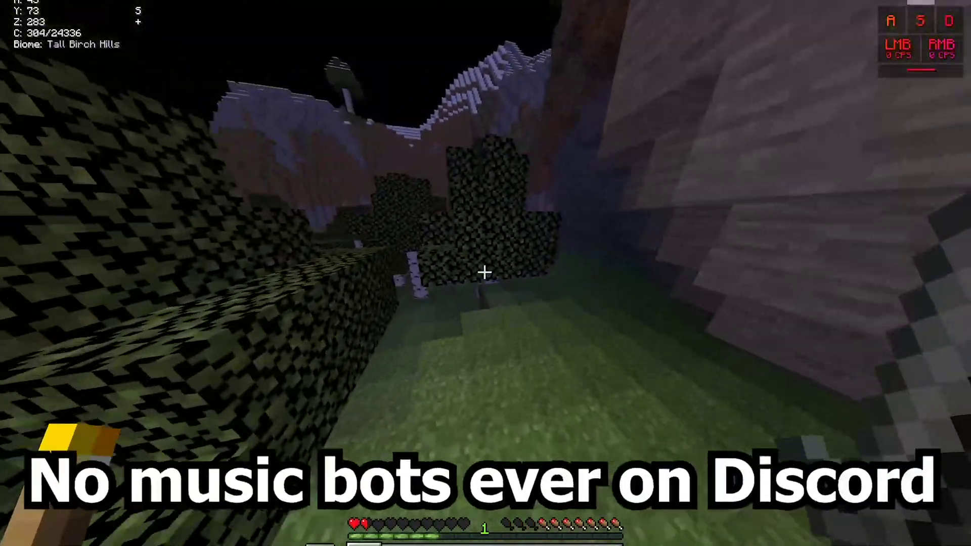
key("d")
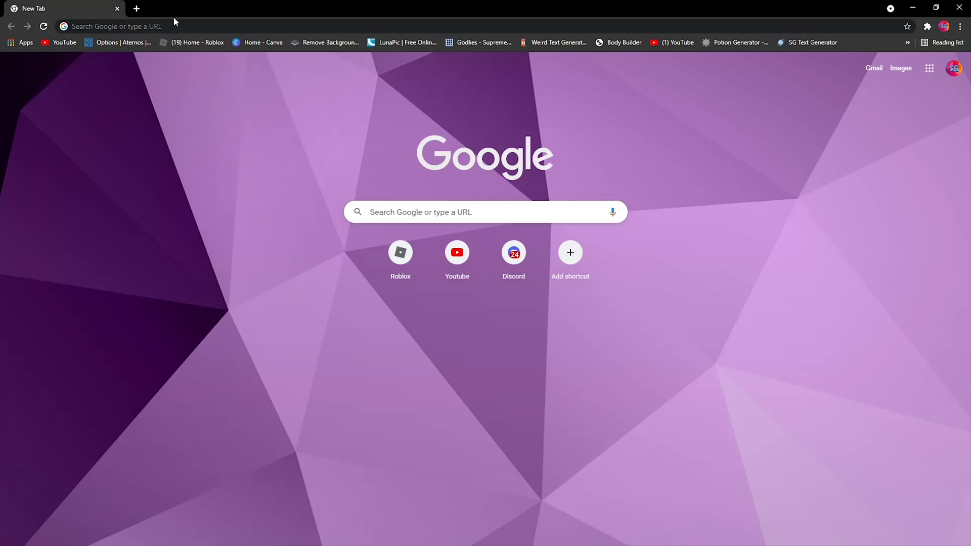
Step: Google 'discord developer portal', open the documentation result and go to Applications
left_click(163, 26)
type("discord de")
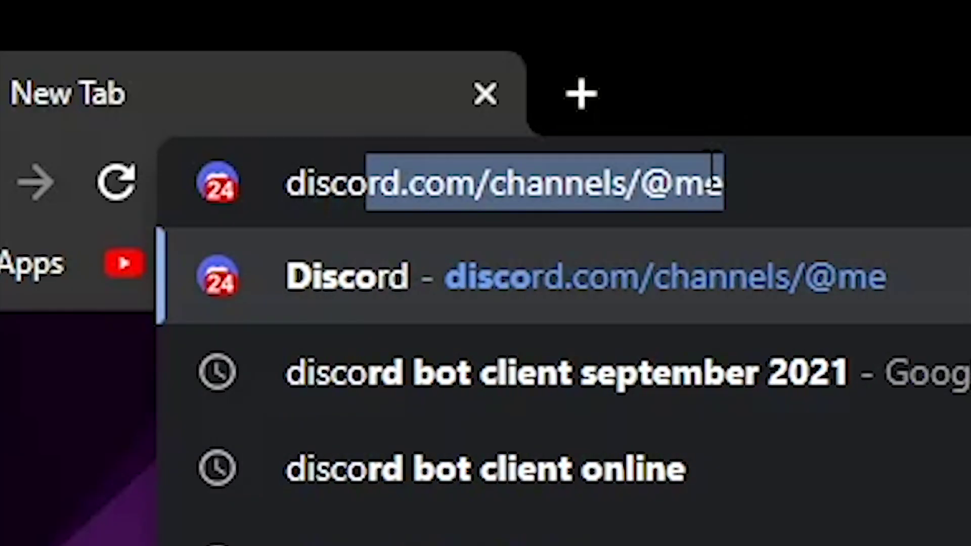
type("v")
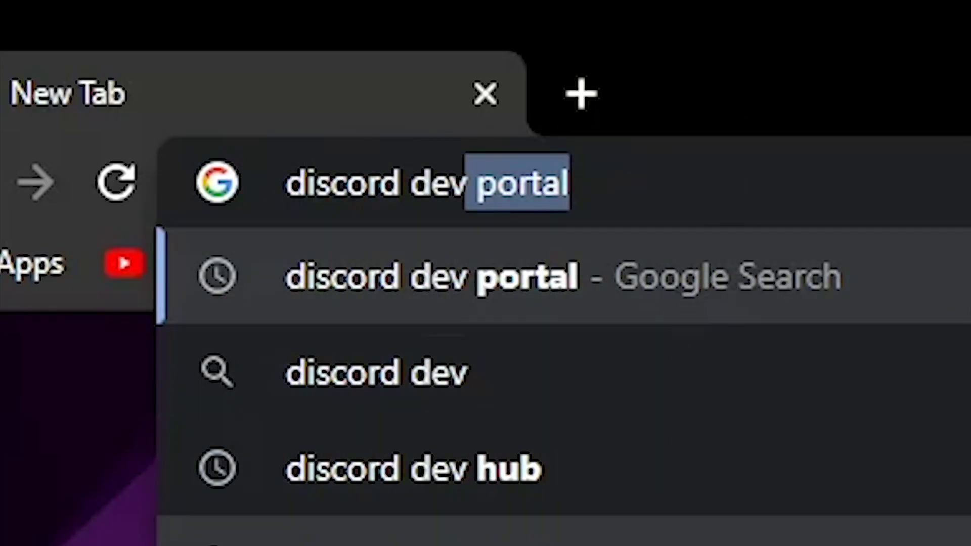
key("Return")
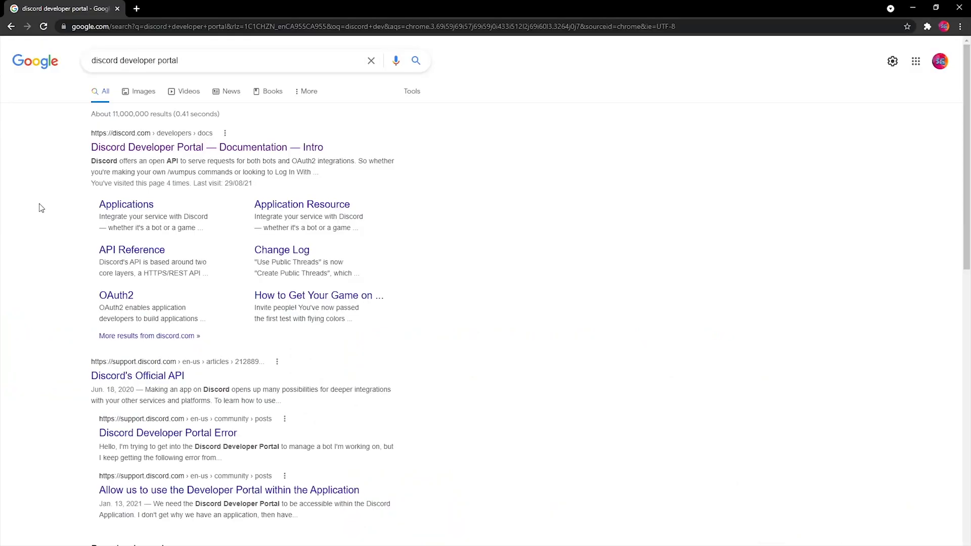
left_click(213, 149)
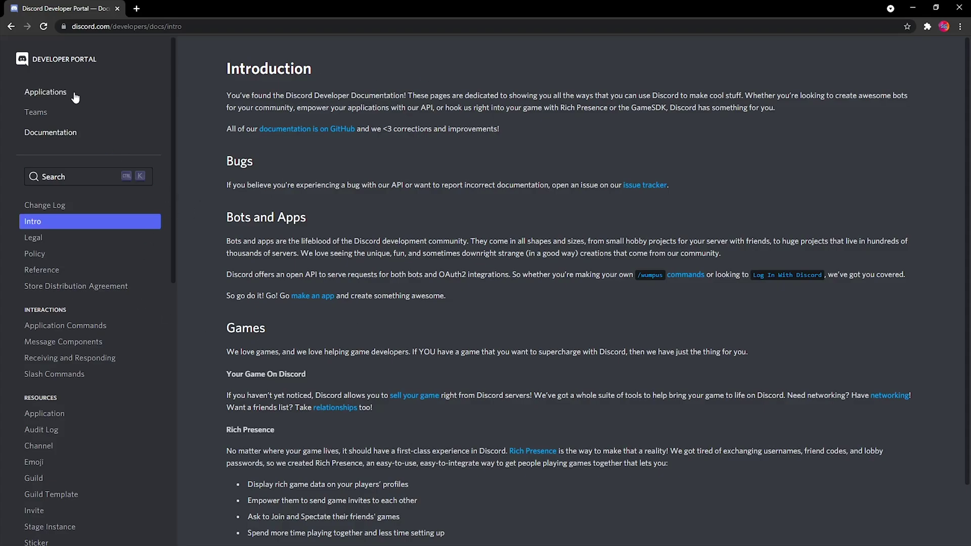
left_click(56, 92)
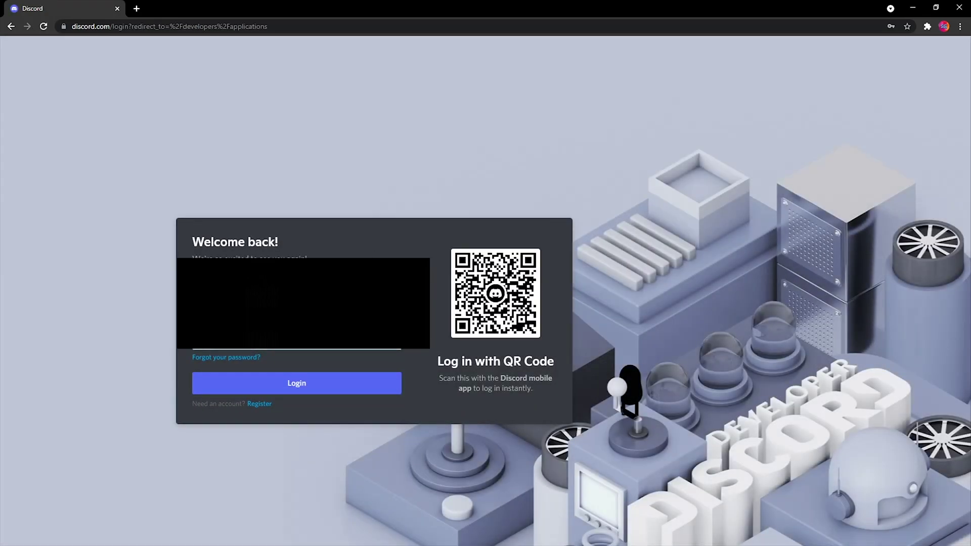
Step: Log in to Discord and search for the discord developer portal in a new tab
left_click(310, 385)
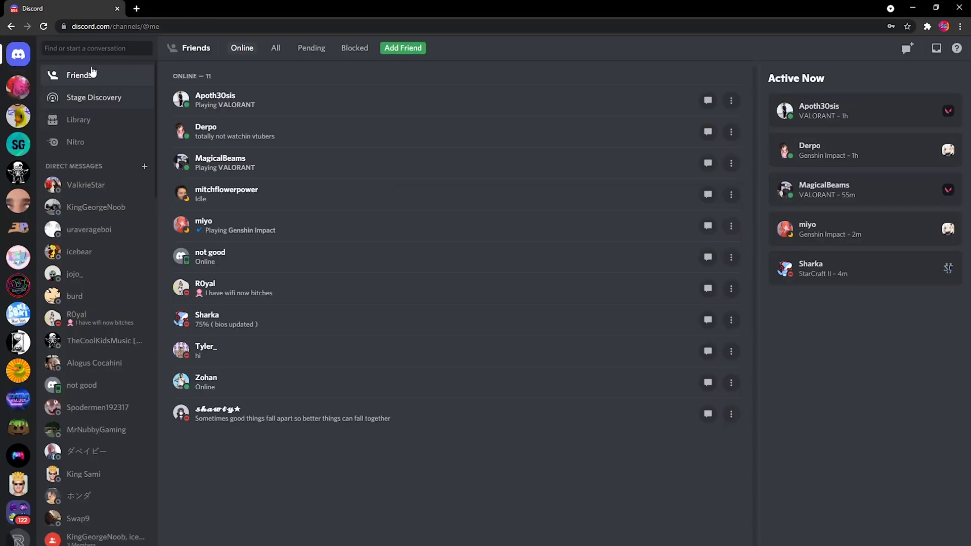
scroll(123, 253, "down", 10)
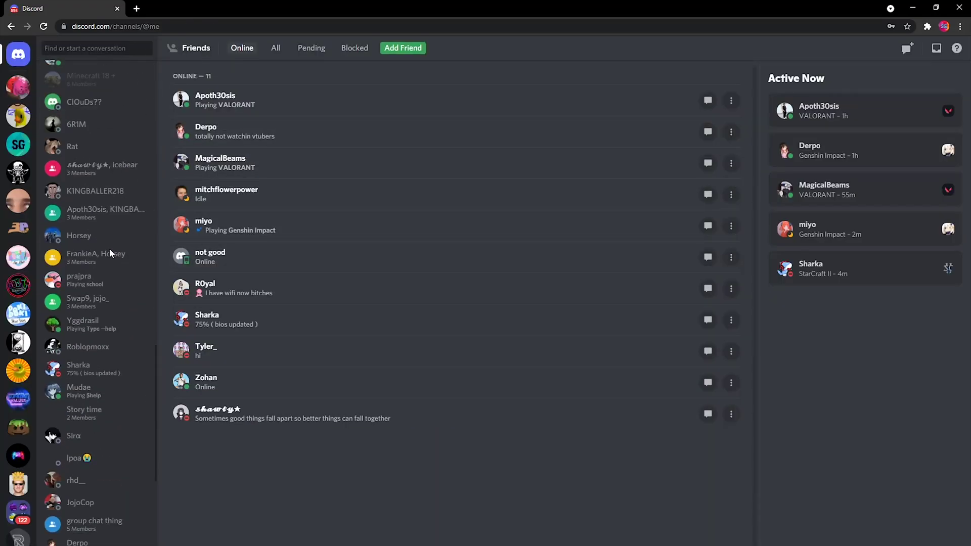
left_click(137, 9)
type("disc")
key("Down")
key("Return")
Step: Open the Developer Portal documentation result and show the Applications list
left_click(116, 8)
left_click(178, 147)
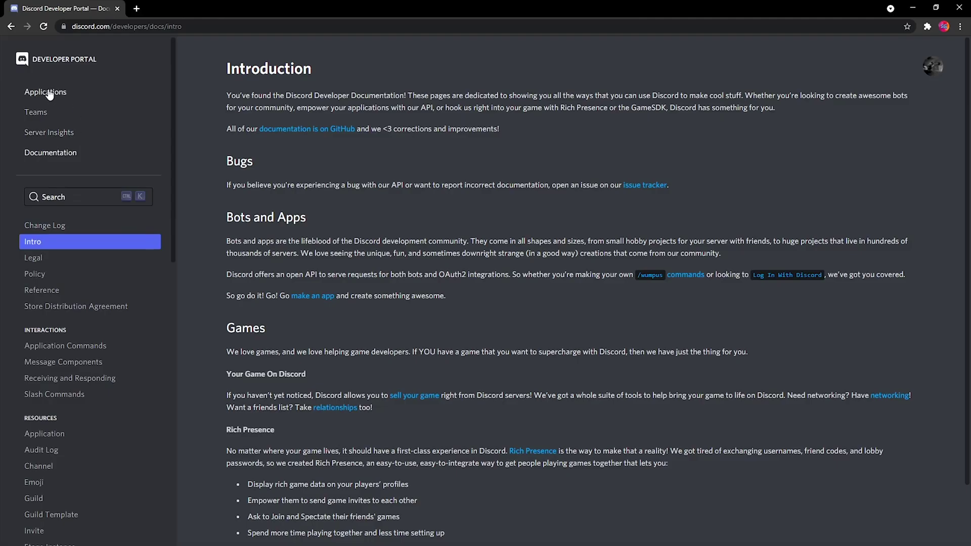
left_click(49, 93)
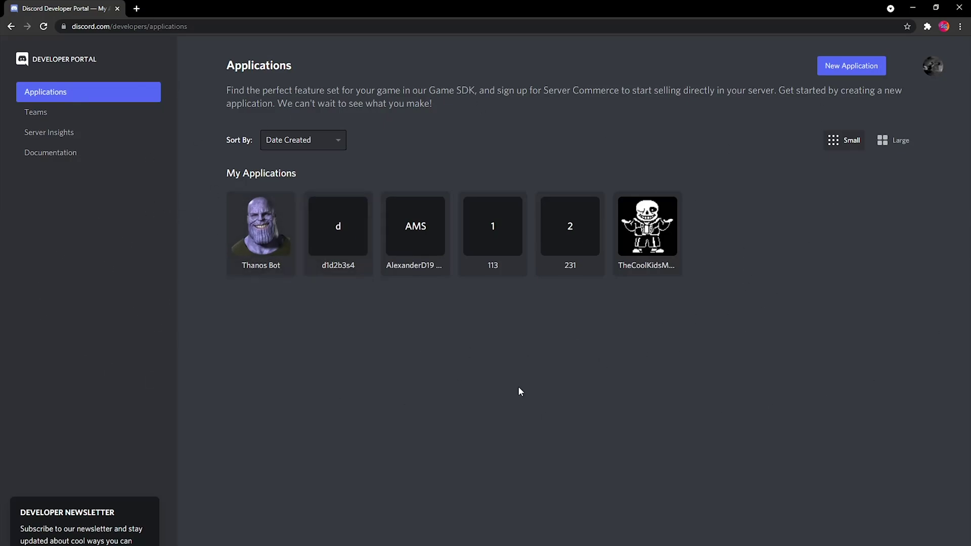
Step: Create a new application named SassyGangsterMusicTest
left_click(859, 66)
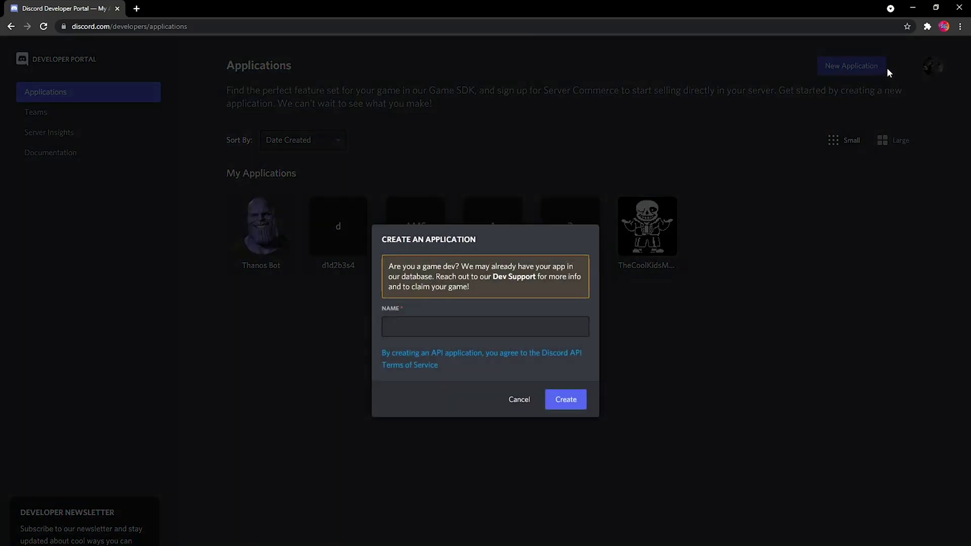
left_click(391, 329)
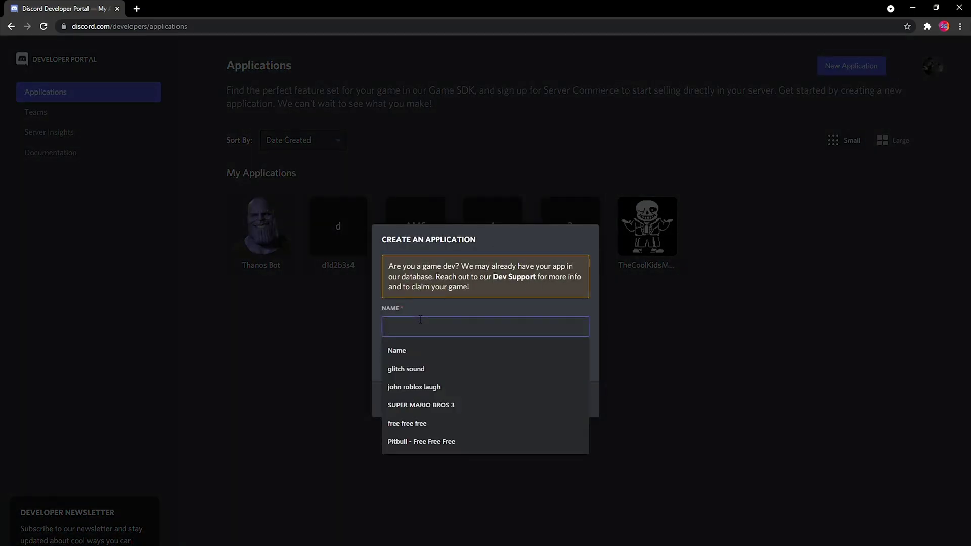
type("SassyGangsterMus")
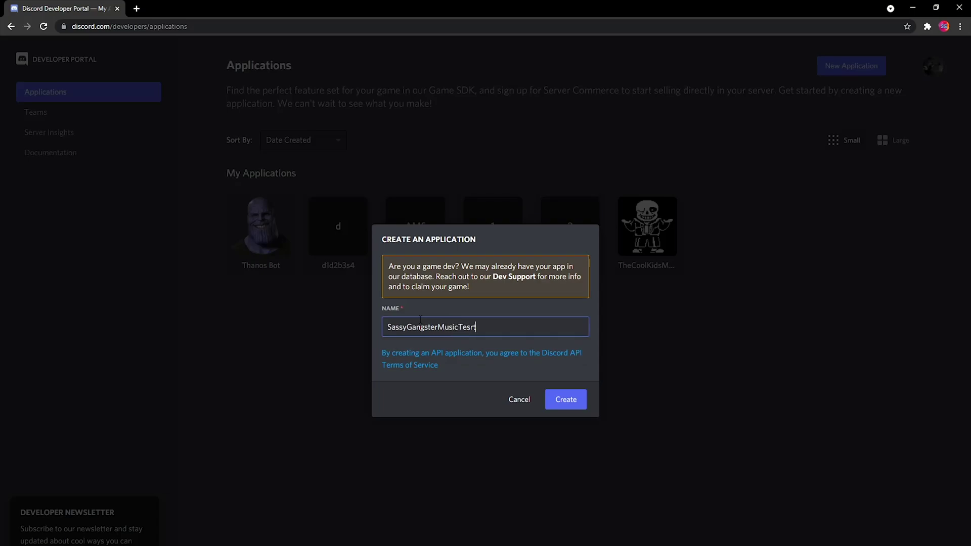
type("icTest")
left_click(570, 402)
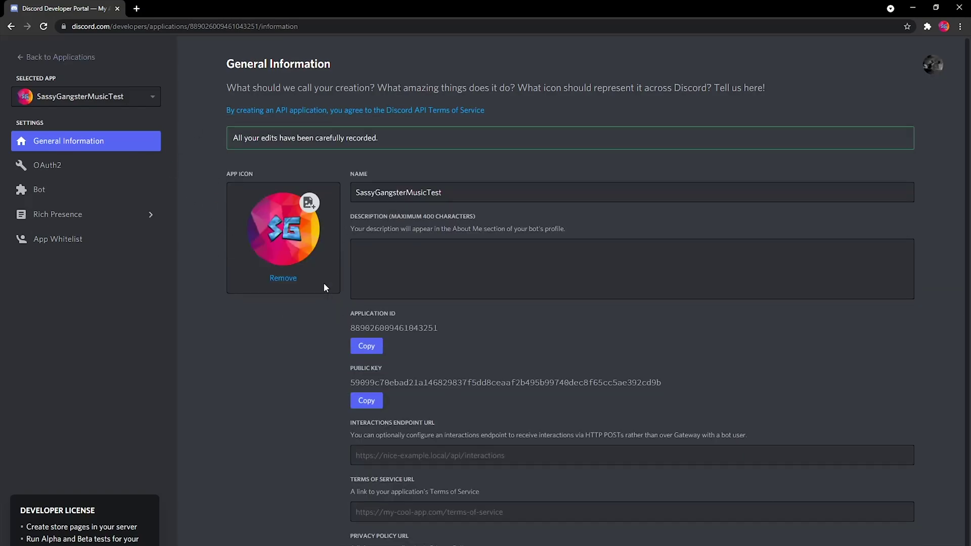
Step: Add and confirm a bot user for SassyGangsterMusicTest on its Bot page
left_click(44, 191)
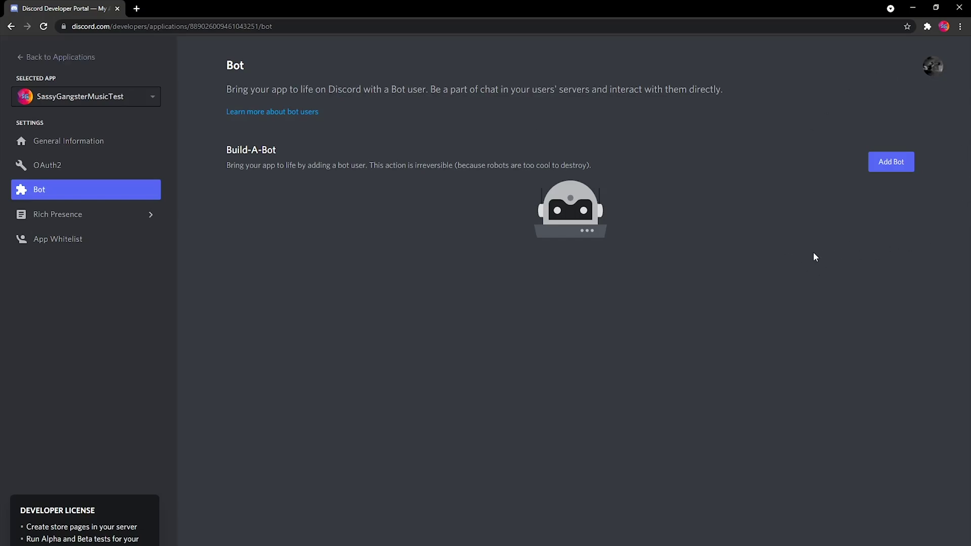
left_click(899, 170)
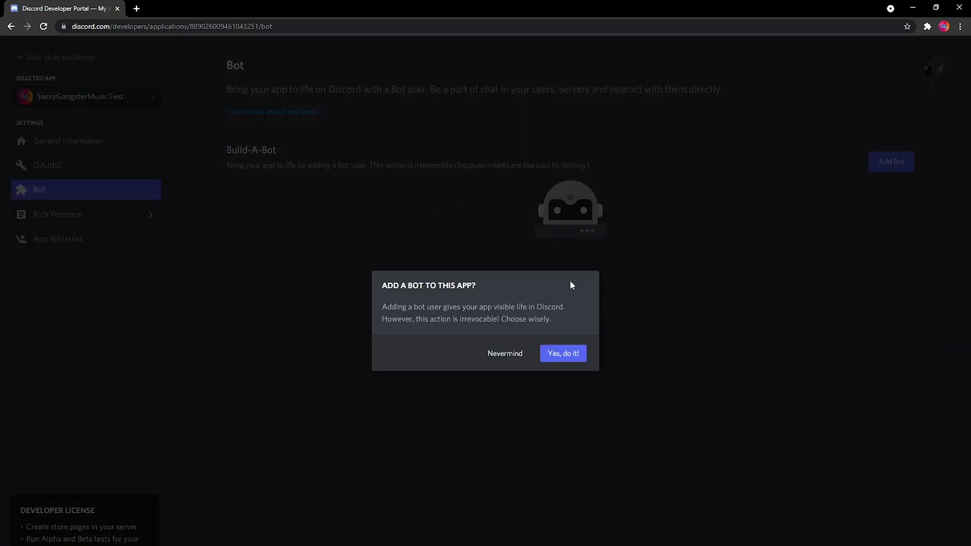
left_click(567, 357)
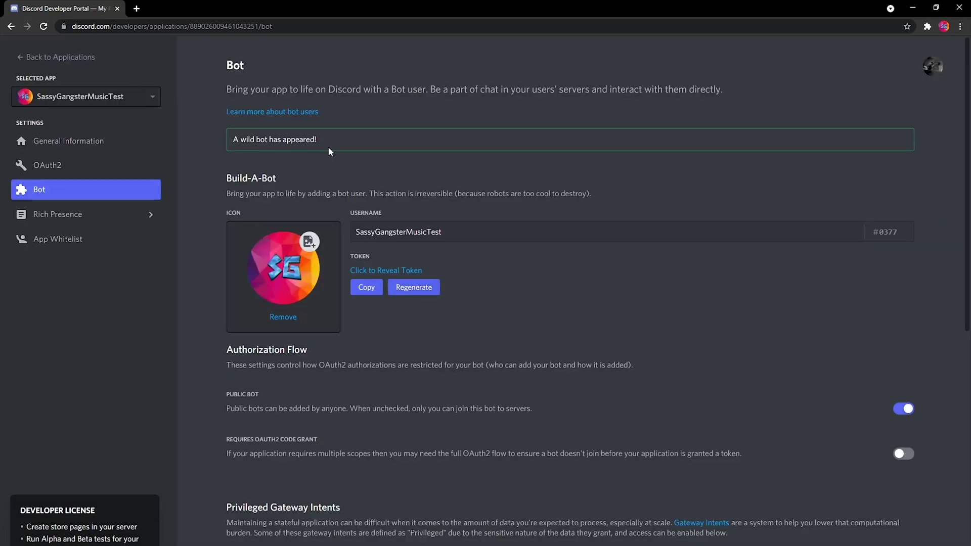
Step: Review the bot username, leaving it as SassyGangsterMusicTest
scroll(206, 373, "down", 2)
scroll(182, 283, "up", 2)
left_click_drag(374, 231, 446, 229)
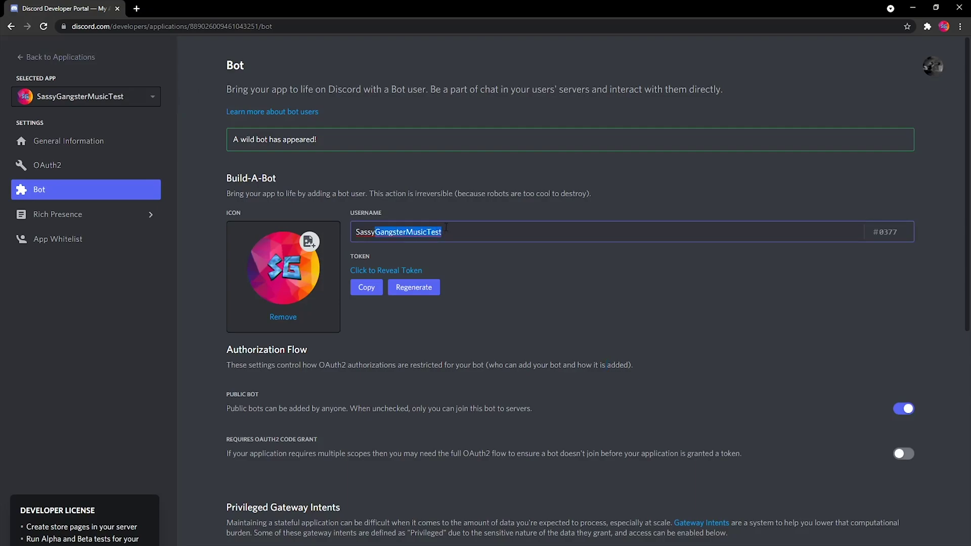
left_click(443, 257)
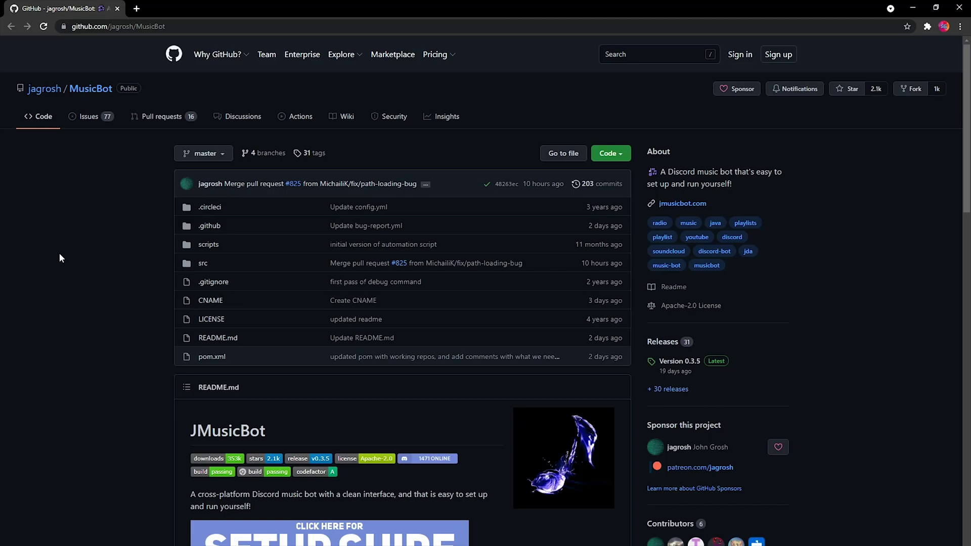
Step: Open the MusicBot Version 0.3.5 release page and add a blank tab beside it
scroll(349, 279, "down", 4)
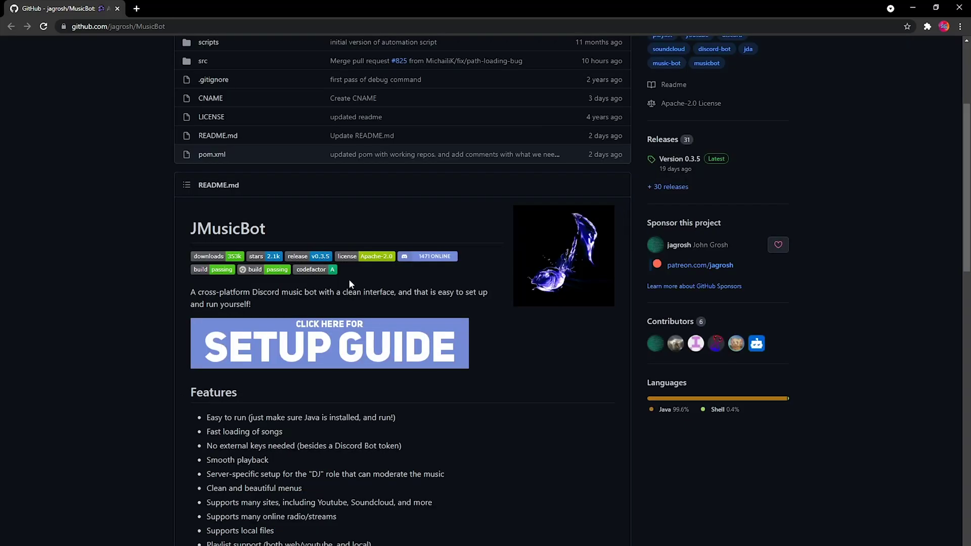
scroll(366, 261, "down", 2)
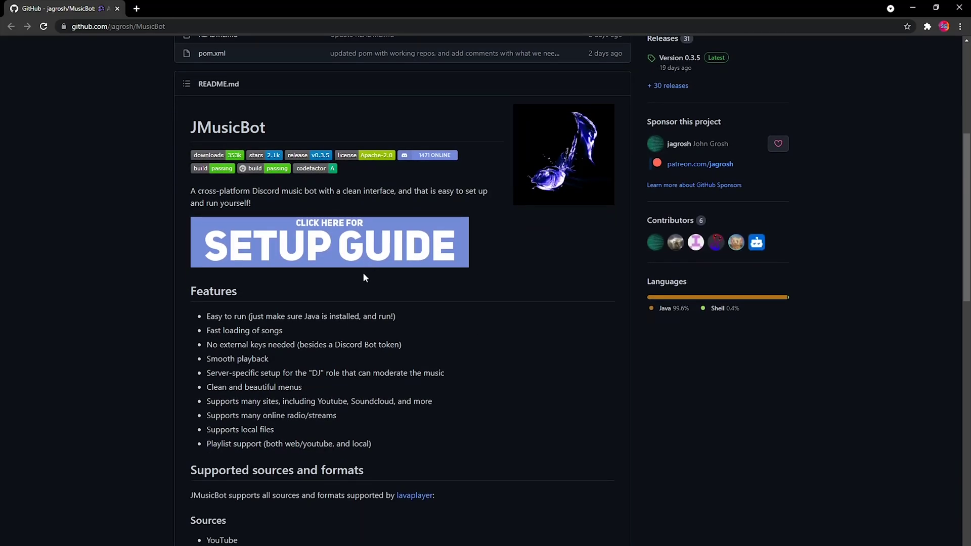
scroll(735, 342, "up", 6)
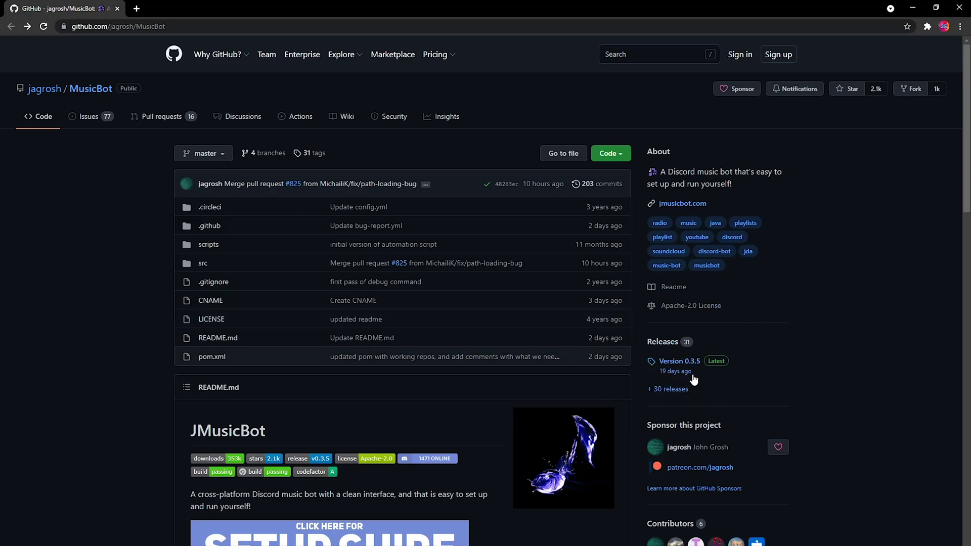
left_click(679, 361)
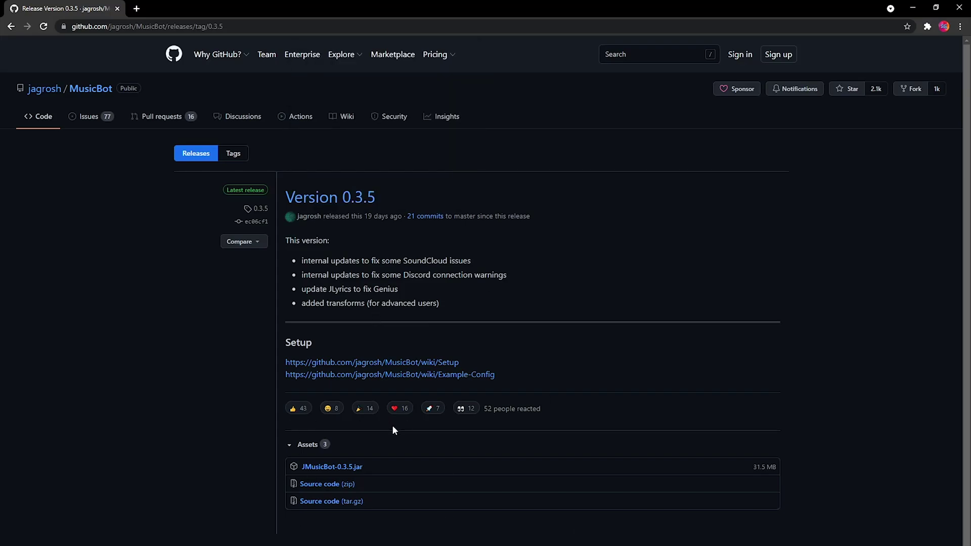
left_click(137, 8)
Step: Search for java and download the 64-bit Java 8 Update 301 installer from java.com
type("java")
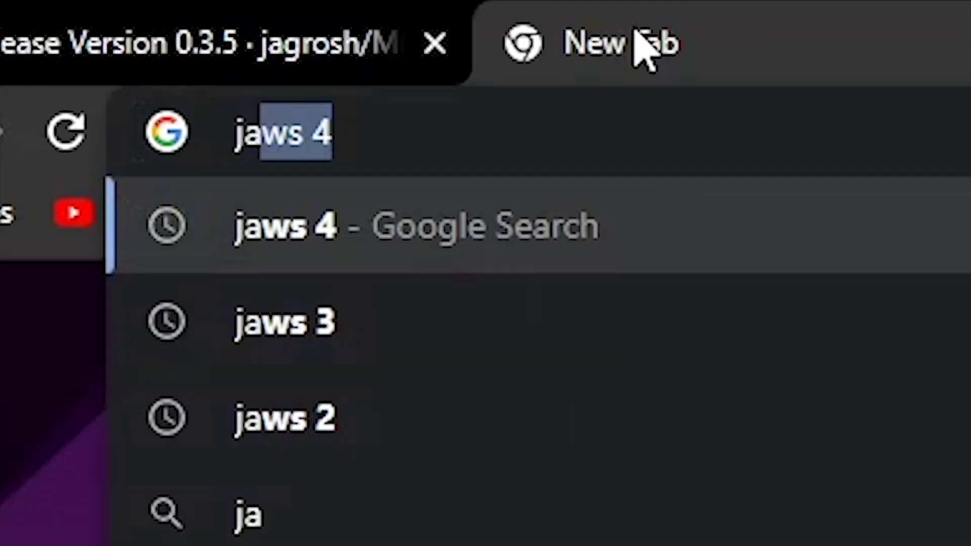
key("Return")
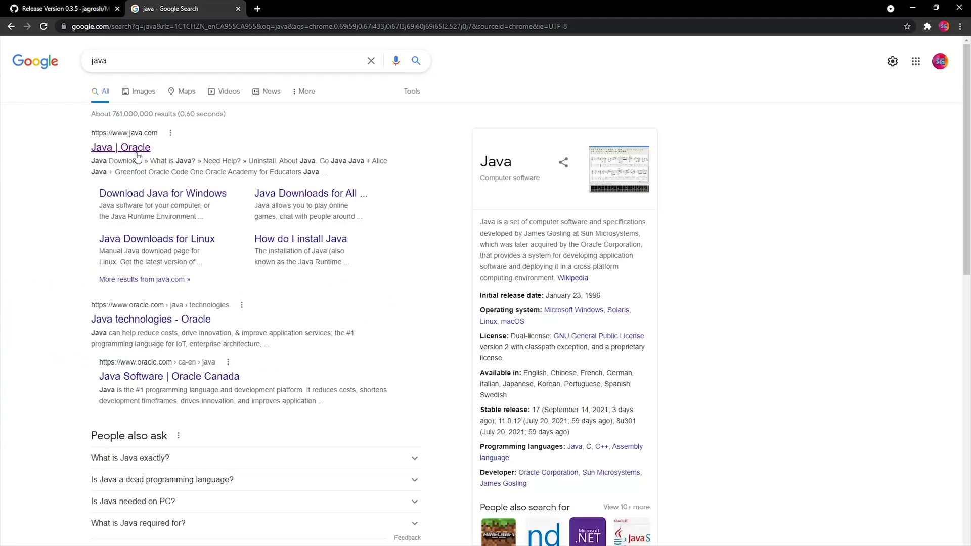
left_click(99, 148)
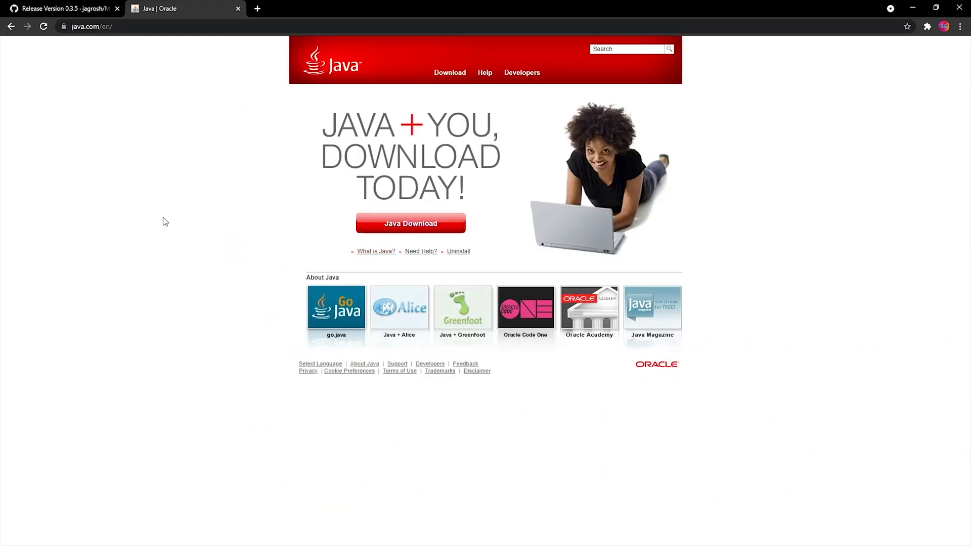
left_click(411, 224)
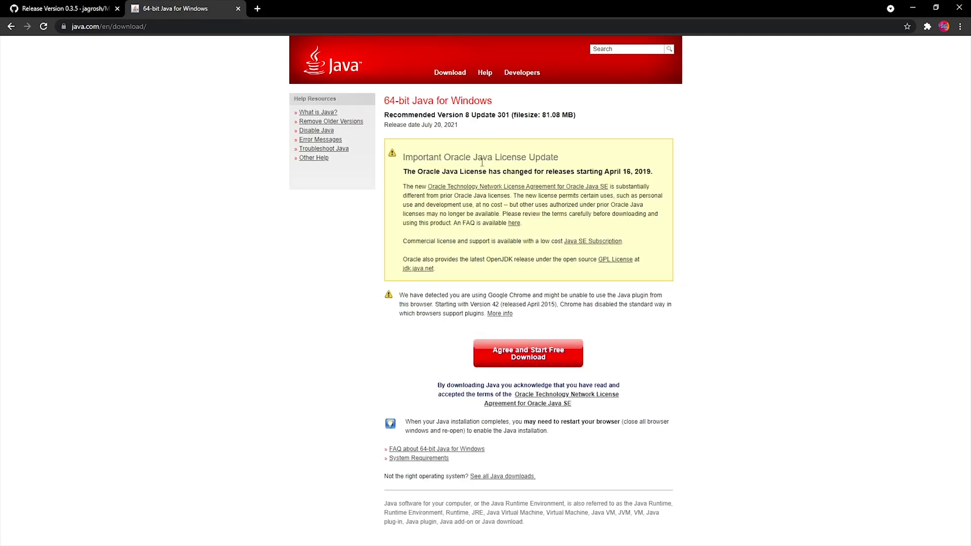
left_click(528, 353)
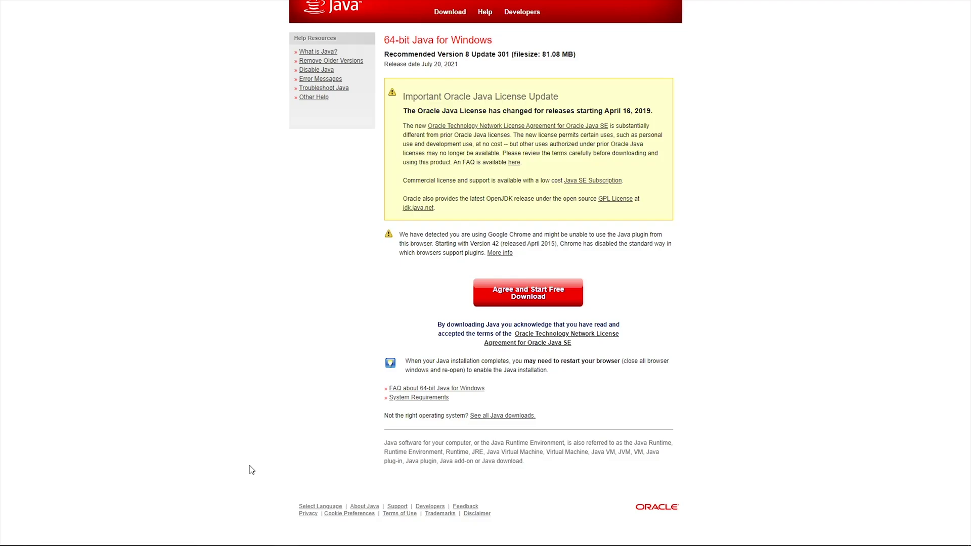
Step: Run the jre-8u301 installer from the Downloads folder in File Explorer
left_click(260, 539)
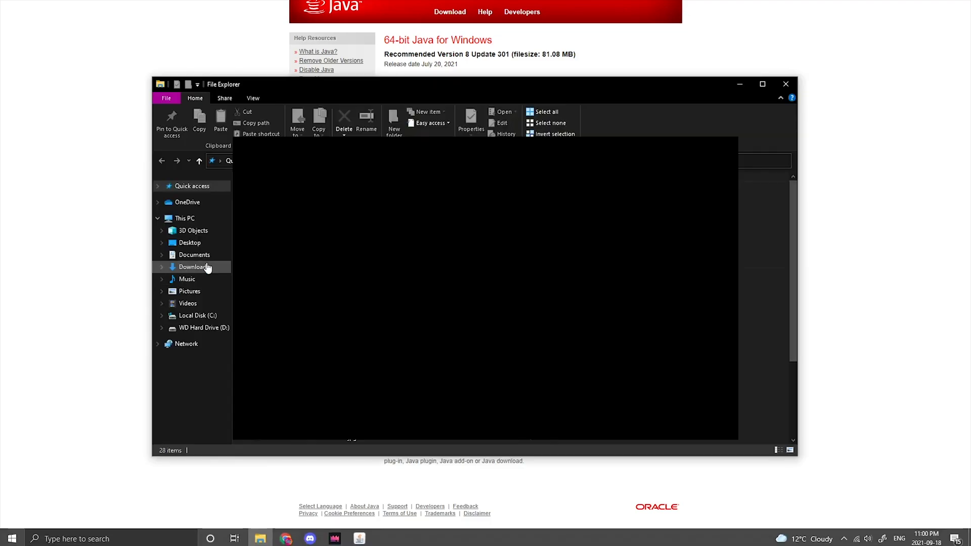
left_click(206, 267)
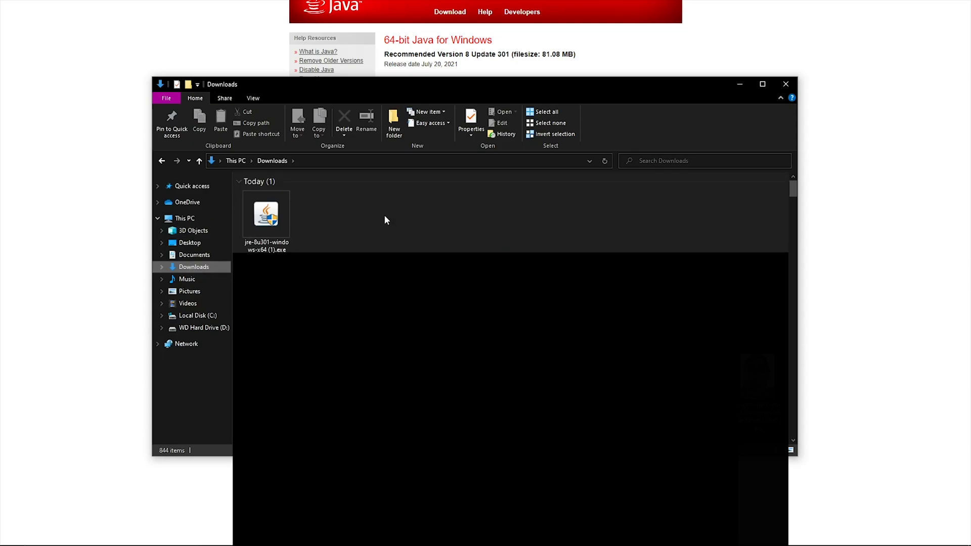
double_click(266, 215)
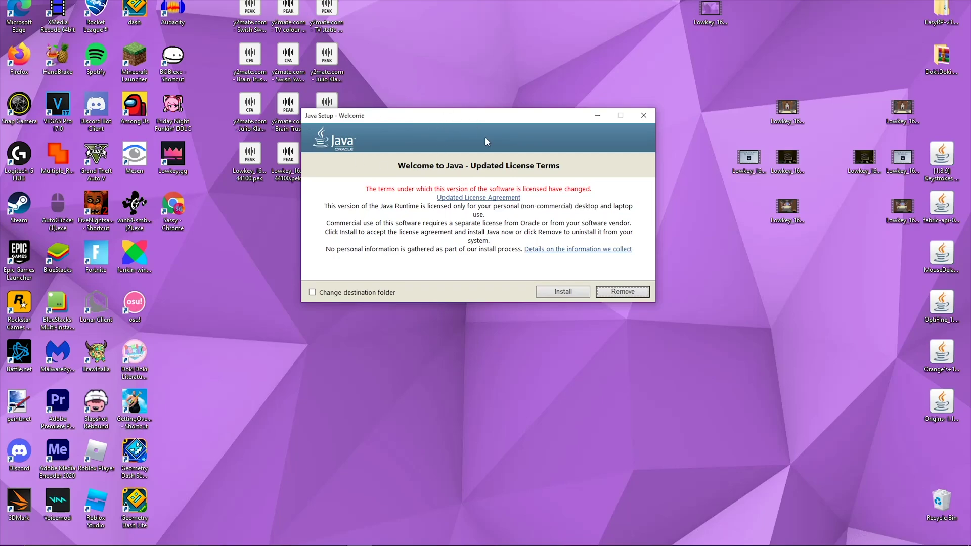
Step: Install Java, keeping the older Java 8 Update 291, and close the setup
left_click(561, 293)
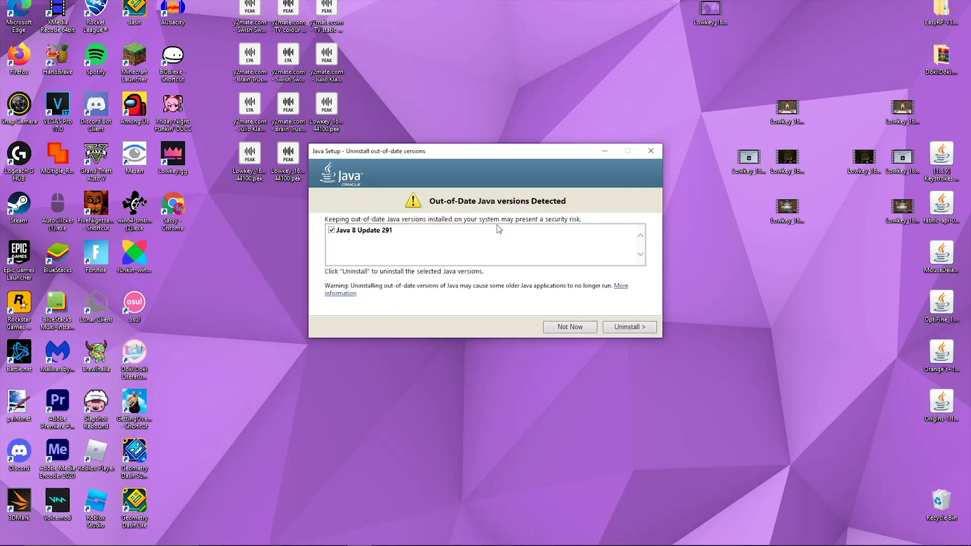
left_click(576, 326)
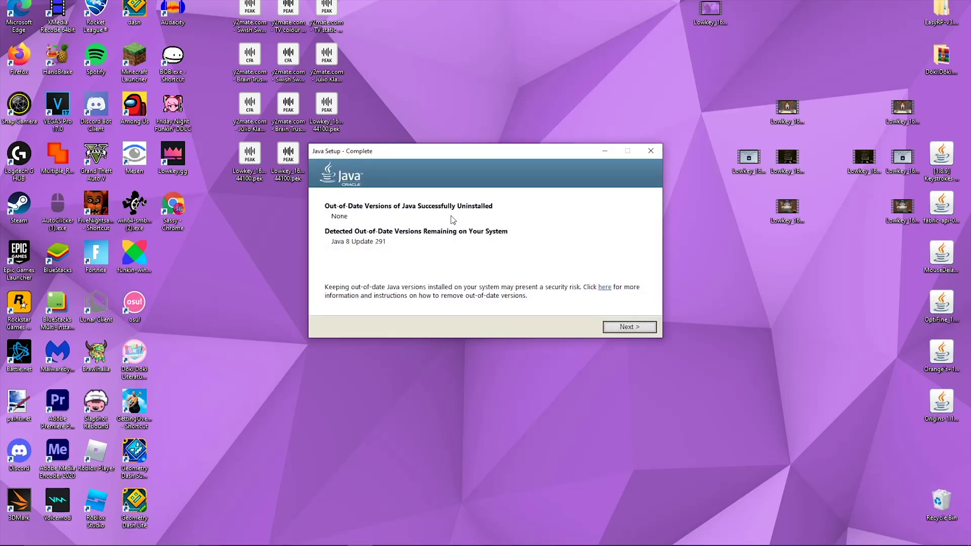
left_click(628, 328)
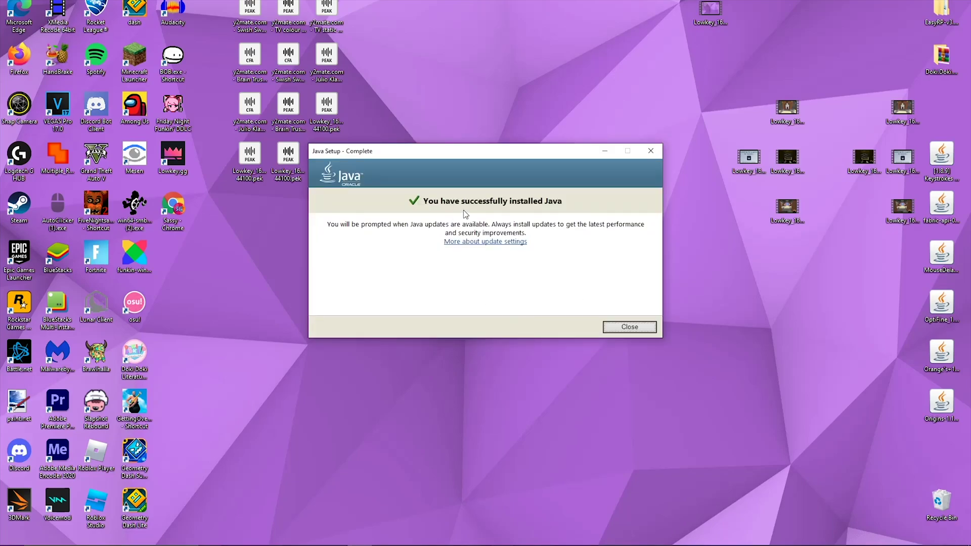
left_click(629, 327)
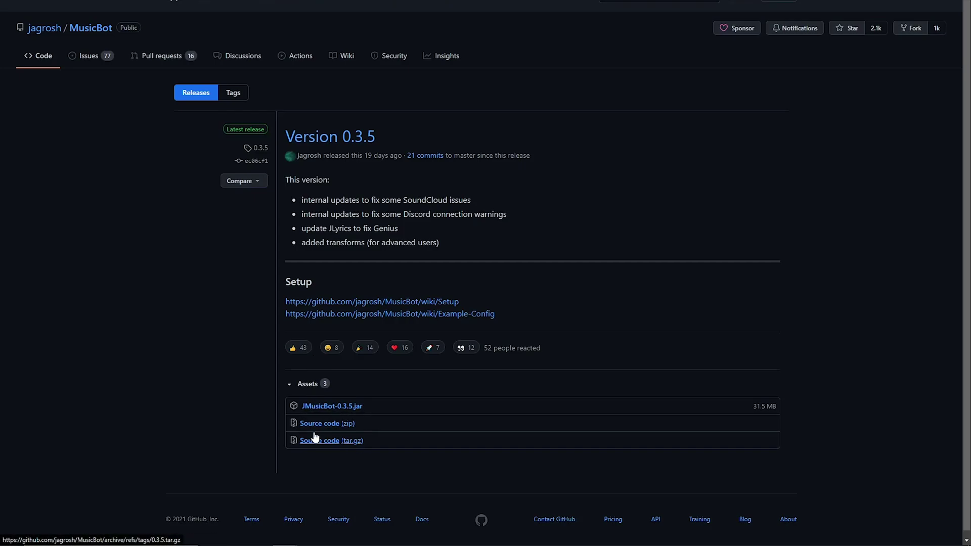
Step: Download JMusicBot-0.3.5.jar, keep it past the safety warning, and show Chrome's downloads list
left_click(333, 408)
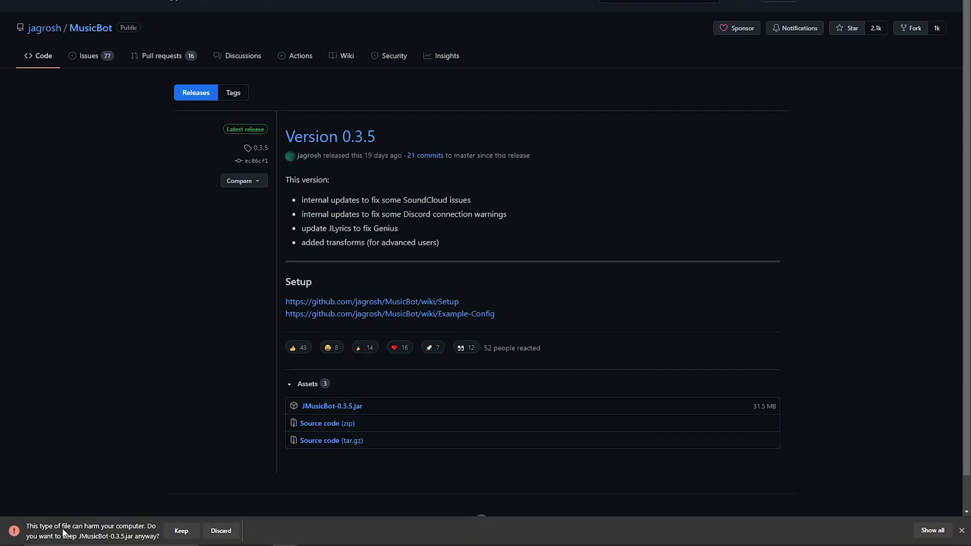
left_click(179, 528)
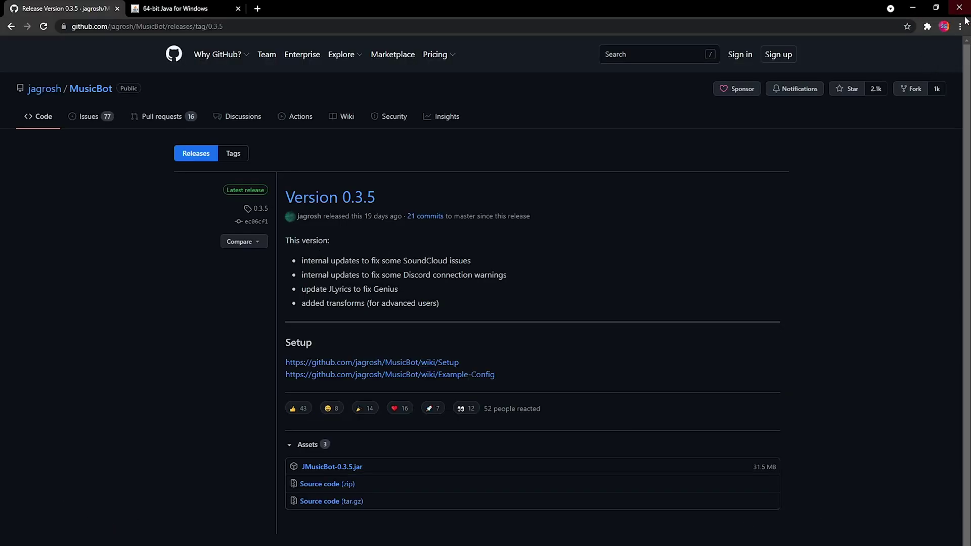
left_click(960, 26)
left_click(859, 93)
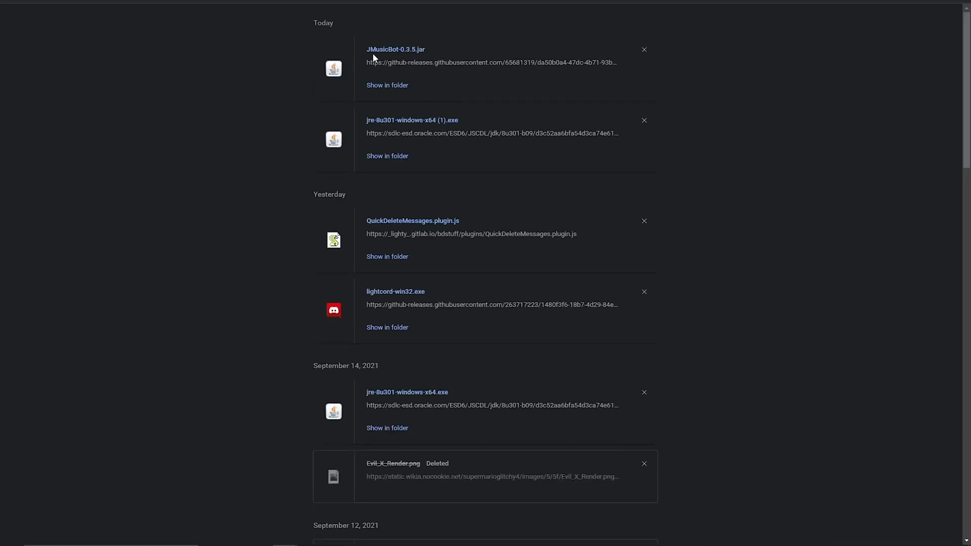
Step: Snap the downloads window to the top-right quarter and launch the jar from the desktop
key("super+Right")
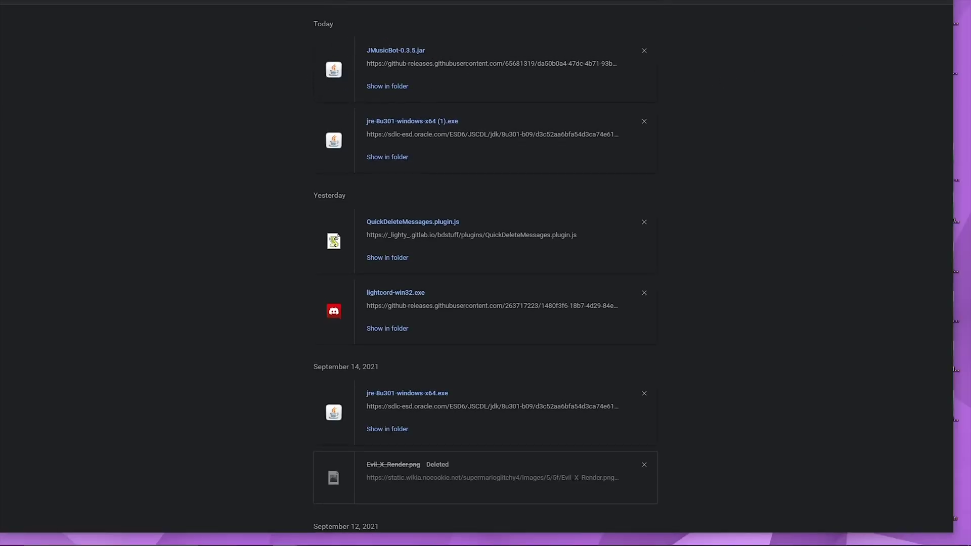
key("super+Up")
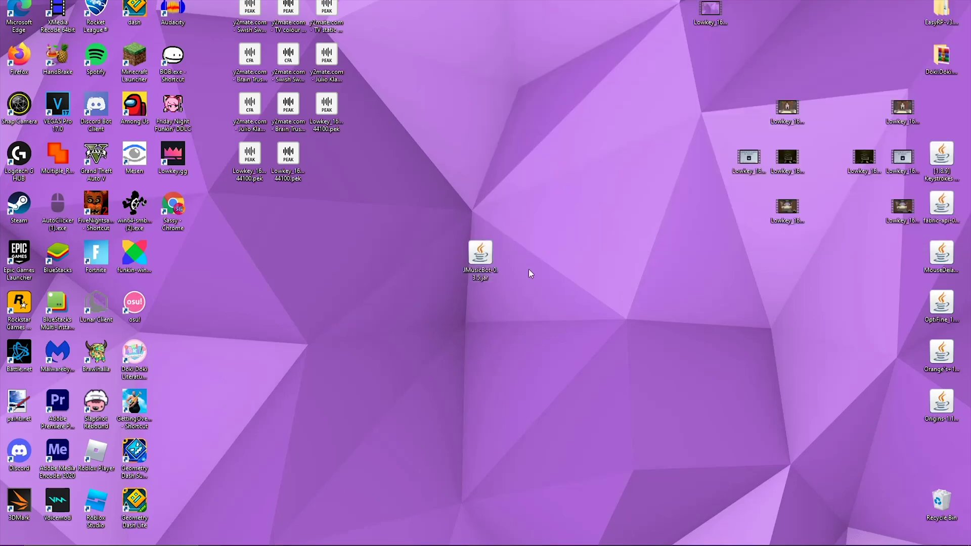
double_click(480, 258)
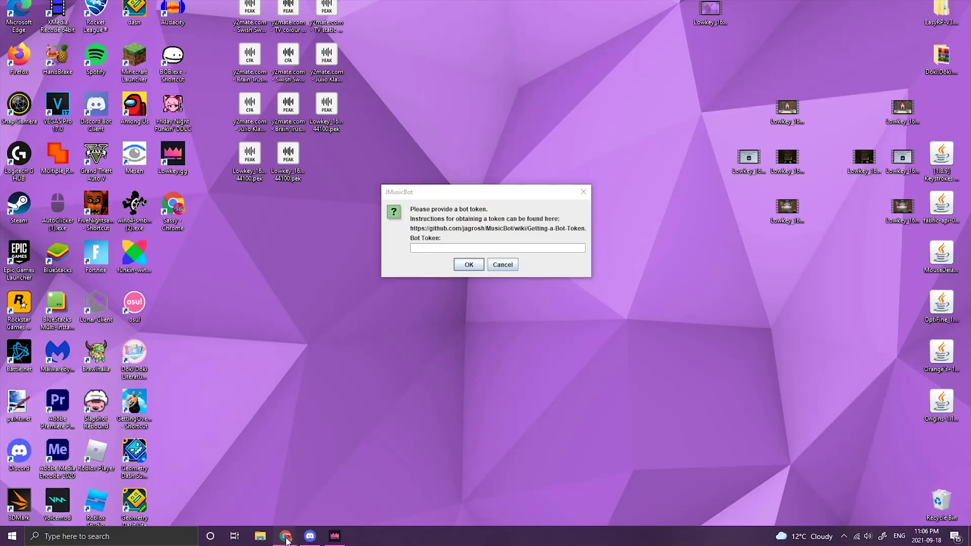
Step: Reveal and copy the bot token in the Developer Portal, then paste it into JMusicBot's Bot Token field and confirm
mouse_move(286, 538)
left_click(230, 480)
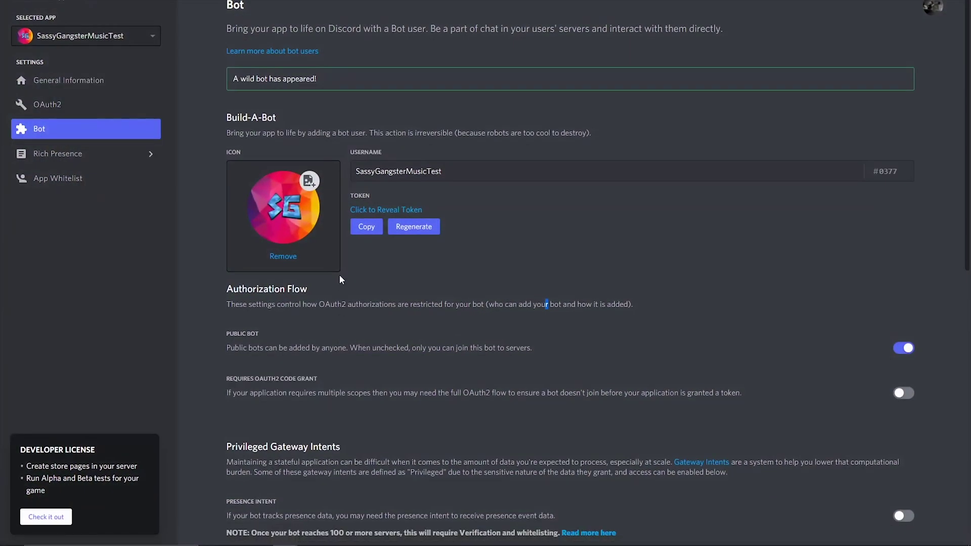
left_click(380, 208)
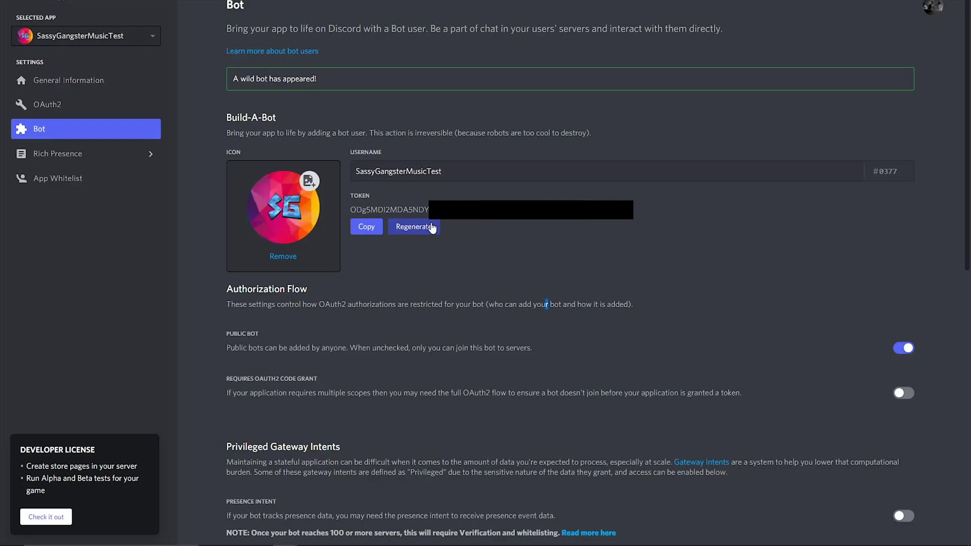
left_click(366, 226)
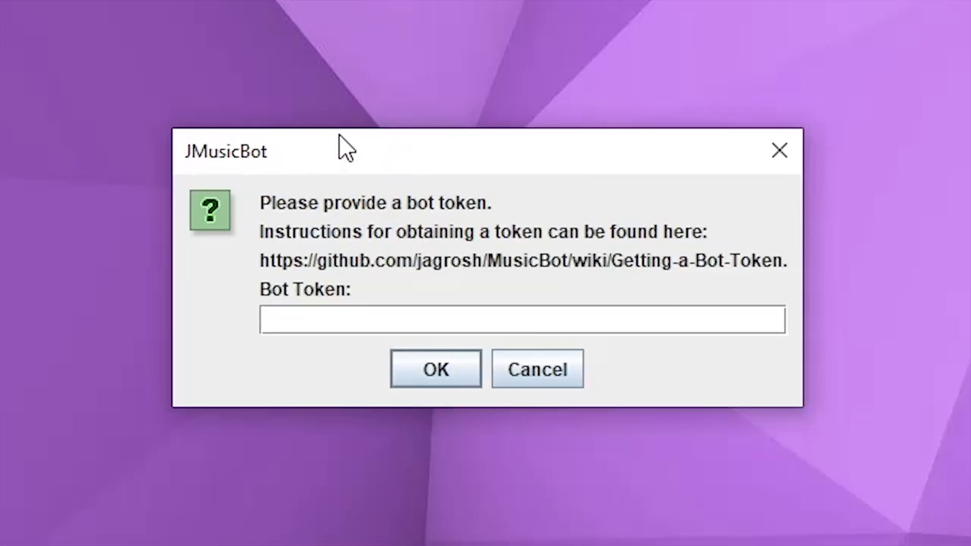
key("ctrl+v")
left_click(428, 356)
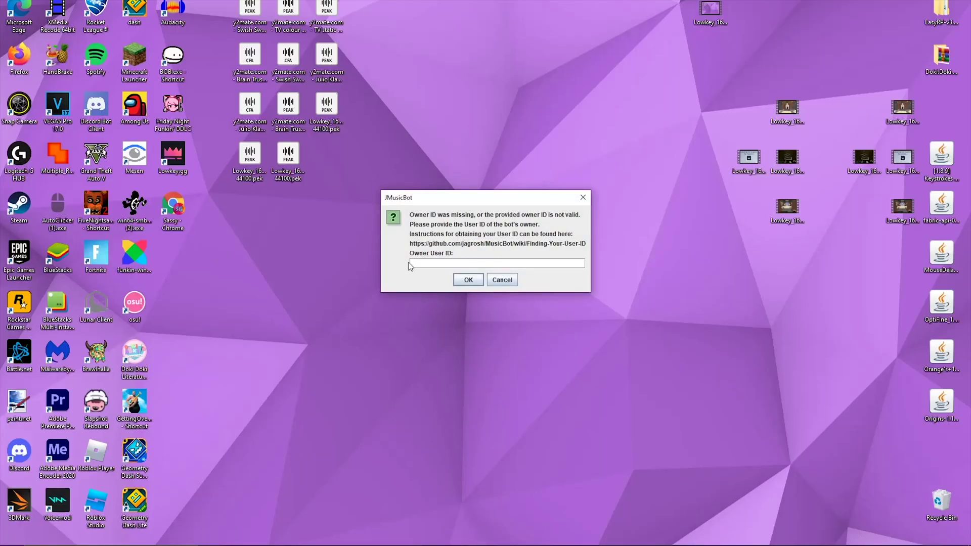
Step: Enable Developer Mode in Discord's Advanced user settings
left_click(283, 535)
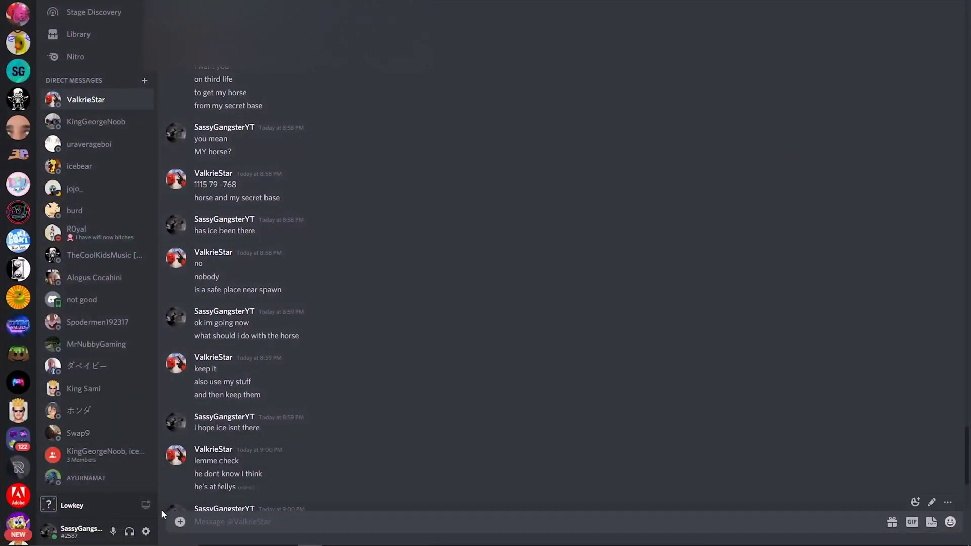
left_click(145, 532)
left_click(269, 337)
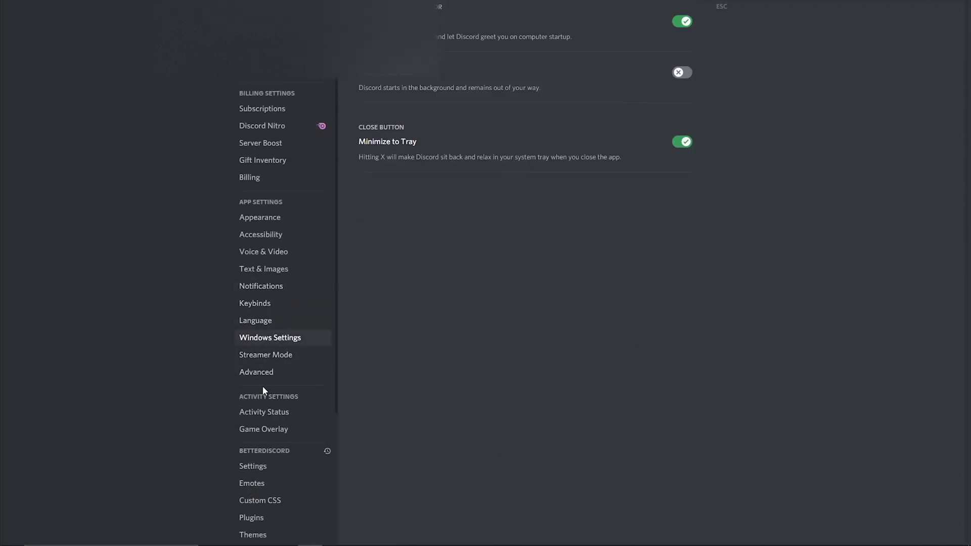
left_click(258, 373)
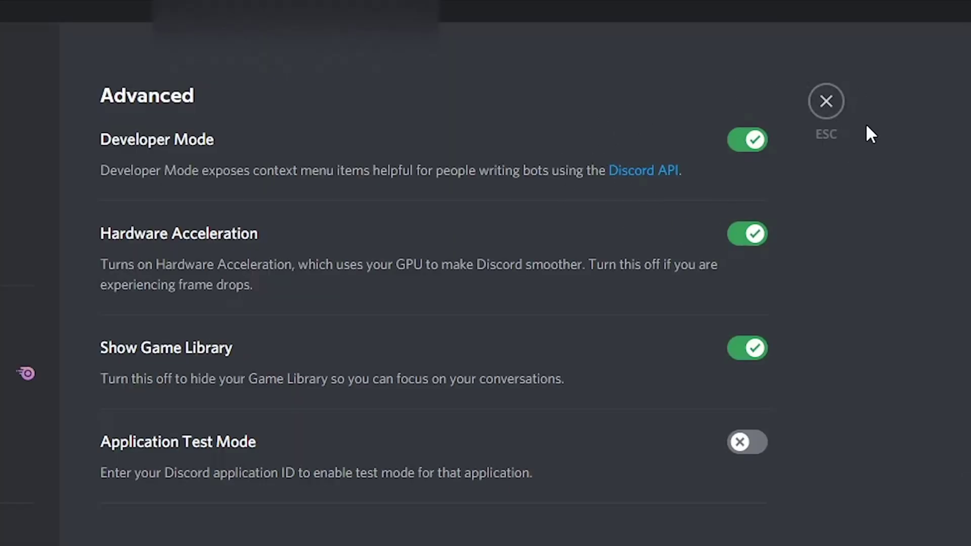
left_click(820, 107)
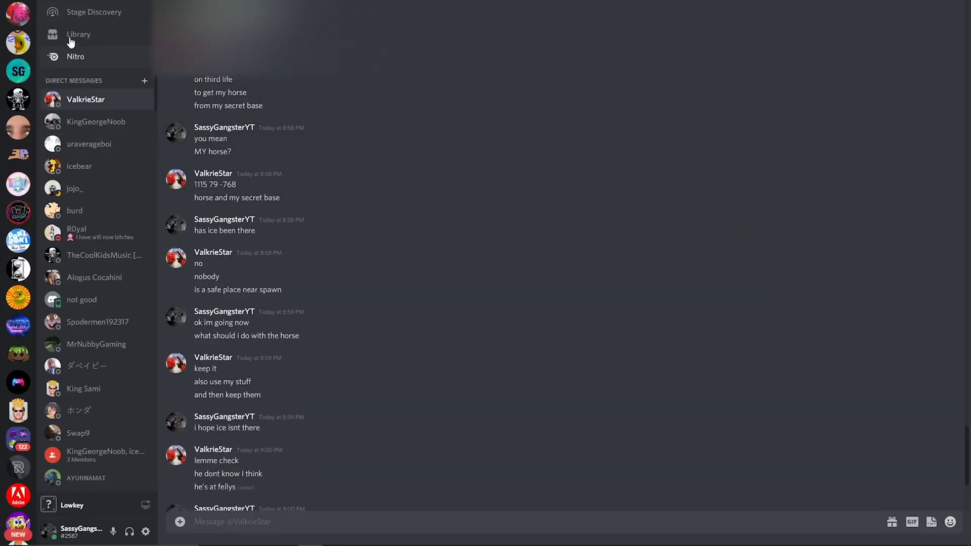
Step: Copy your own user ID from the member list and paste it into JMusicBot's Owner User ID field
left_click(19, 15)
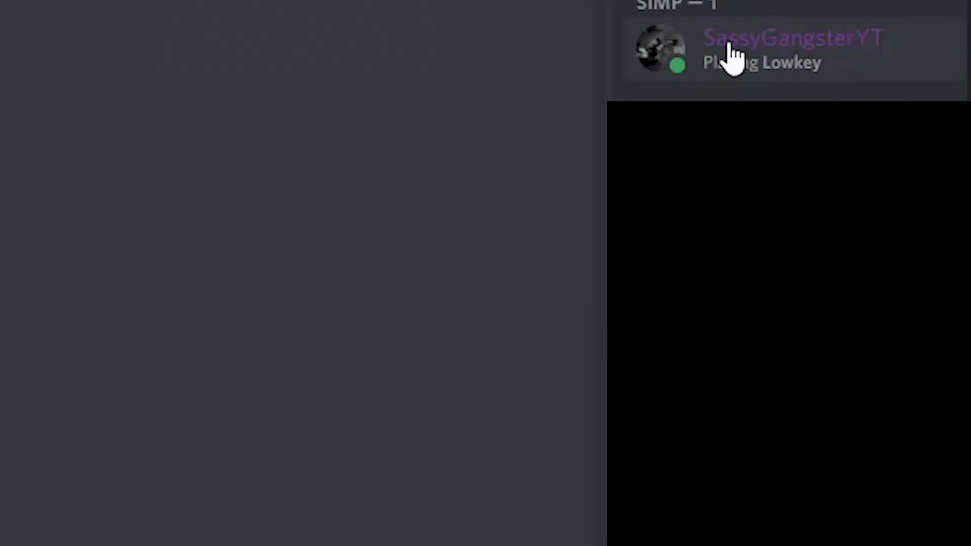
right_click(723, 46)
left_click(540, 472)
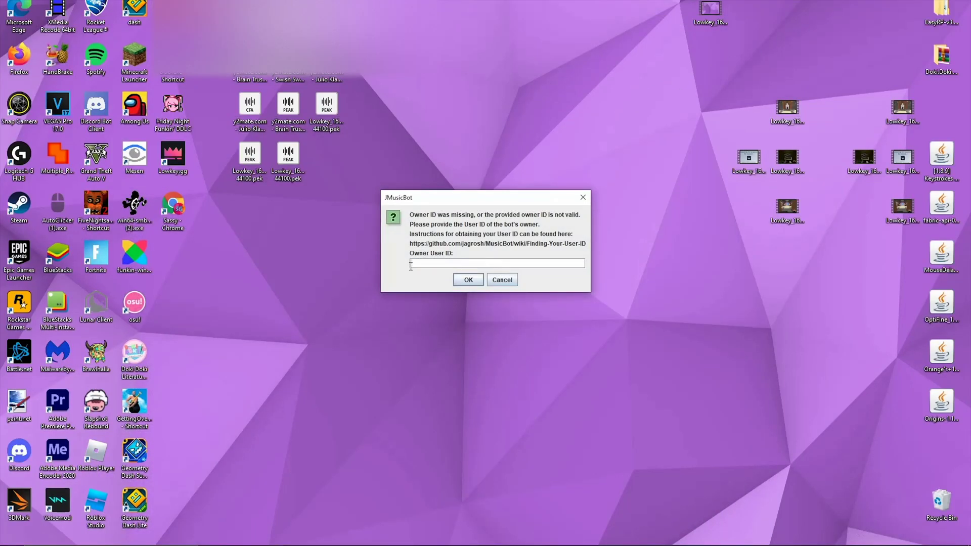
left_click(396, 356)
left_click(451, 263)
key("ctrl+v")
Step: Confirm the owner ID to start the bot, rearrange config.txt and the console, and select all the console text
left_click(469, 281)
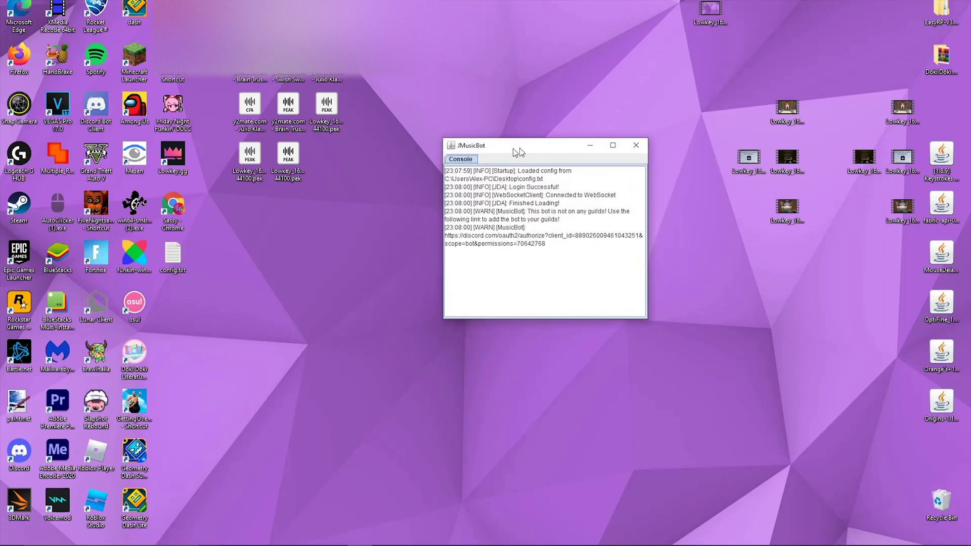
left_click_drag(172, 255, 394, 267)
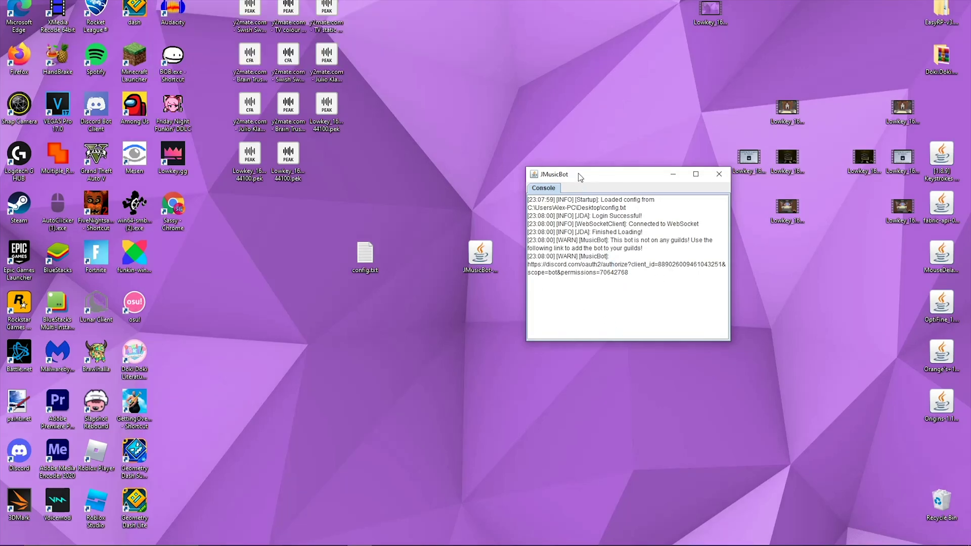
left_click_drag(579, 177, 821, 356)
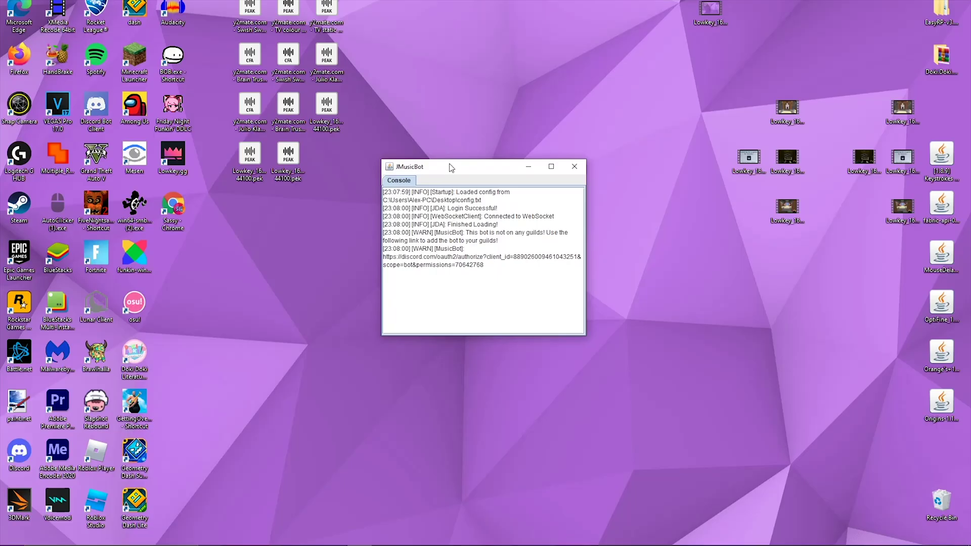
key("ctrl+a")
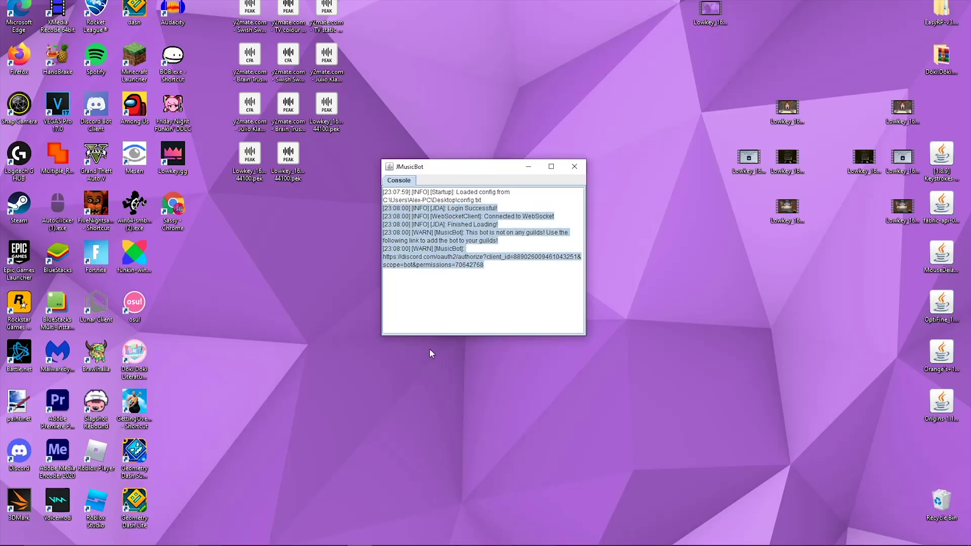
Step: Search Google for 'discord bot invite' and open the Bot Invite - Discord result
mouse_move(285, 538)
left_click(243, 485)
key("ctrl+t")
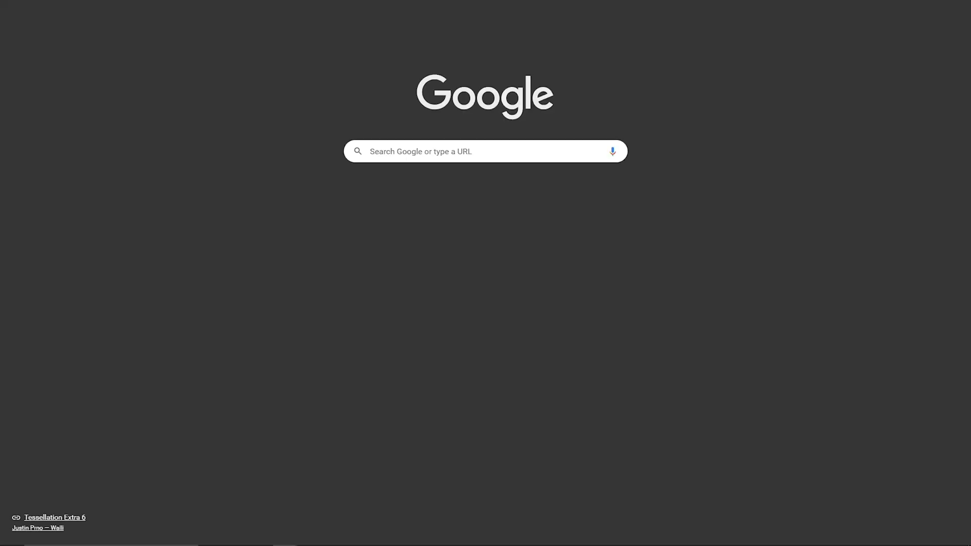
type("discord bot ")
type("invite")
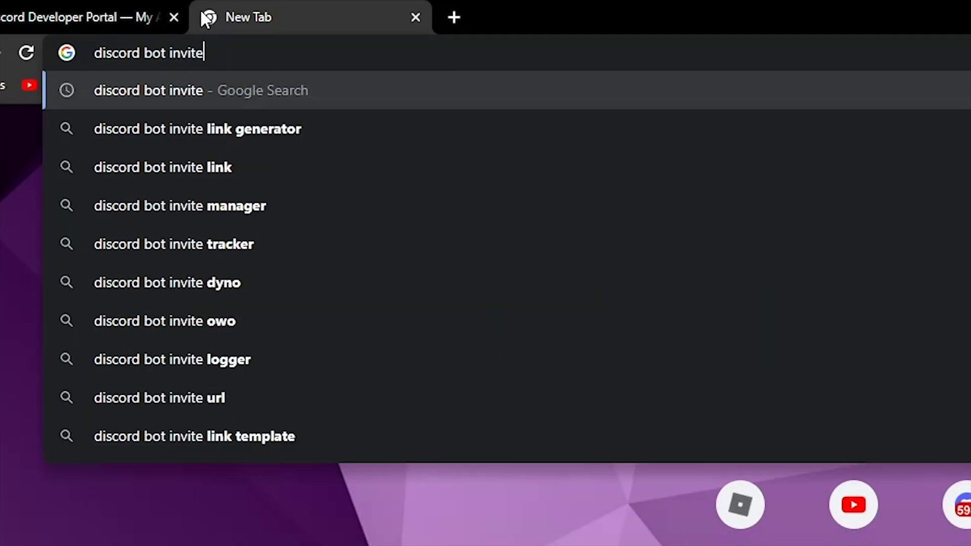
key("Return")
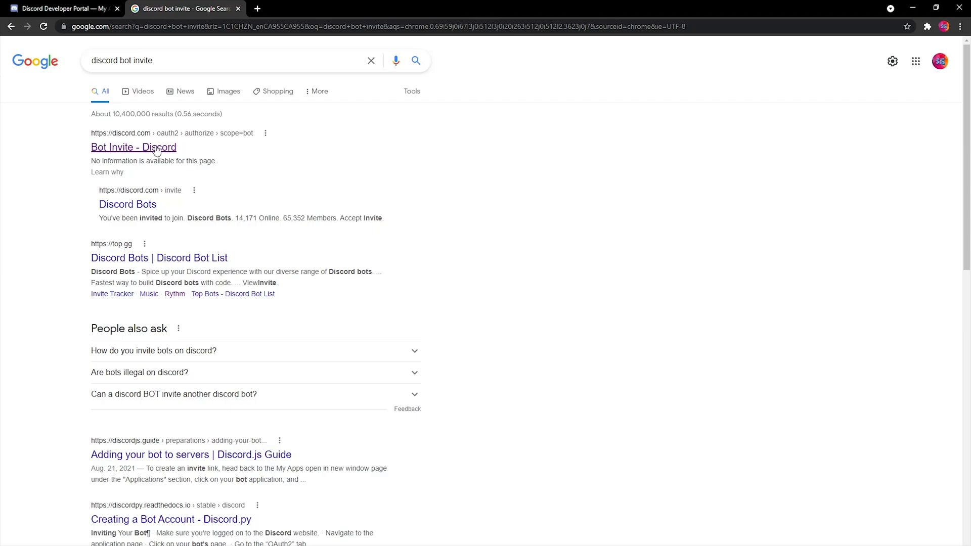
left_click(156, 148)
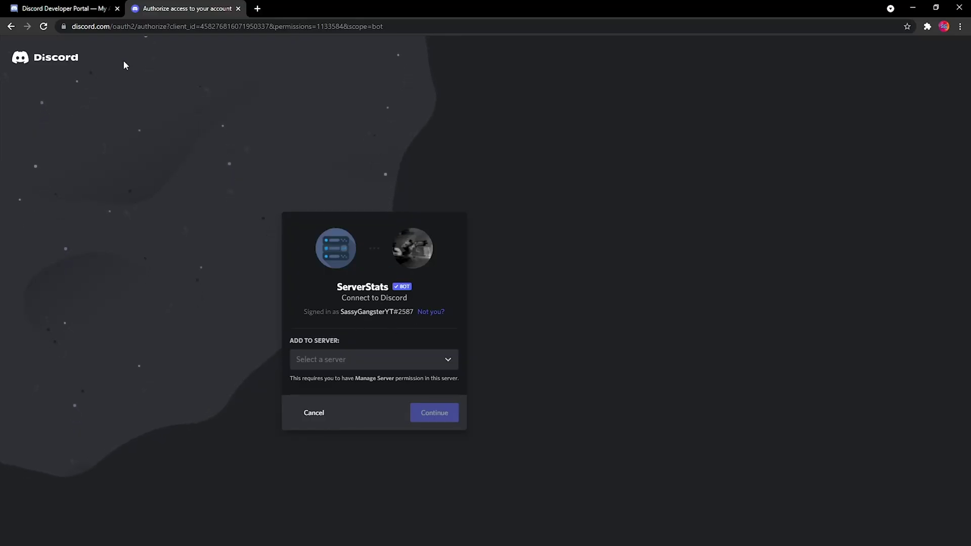
Step: Copy the application ID from the app's General Information page
key("ctrl+Tab")
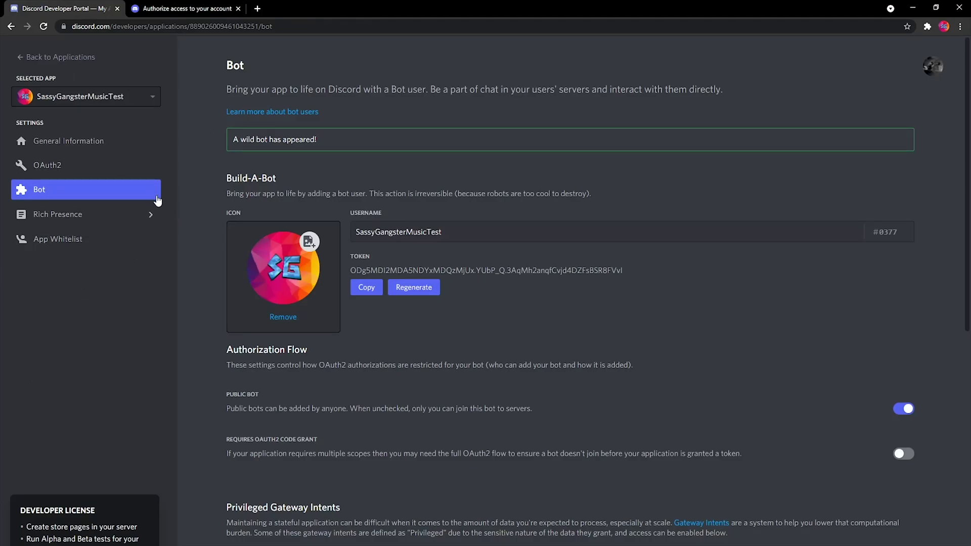
left_click(70, 143)
double_click(399, 297)
right_click(407, 299)
left_click(436, 309)
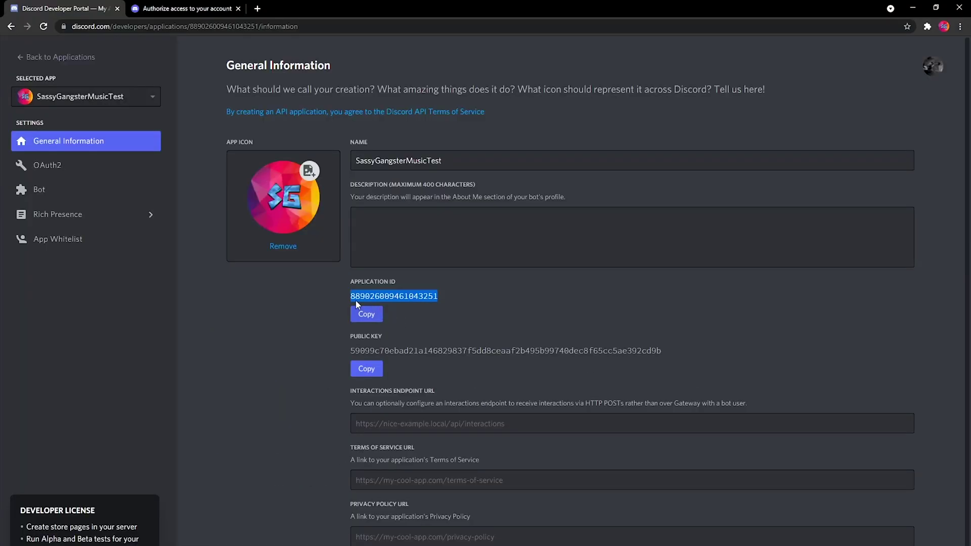
Step: Replace the client_id in the authorize page URL with the copied application ID and load it
left_click(181, 9)
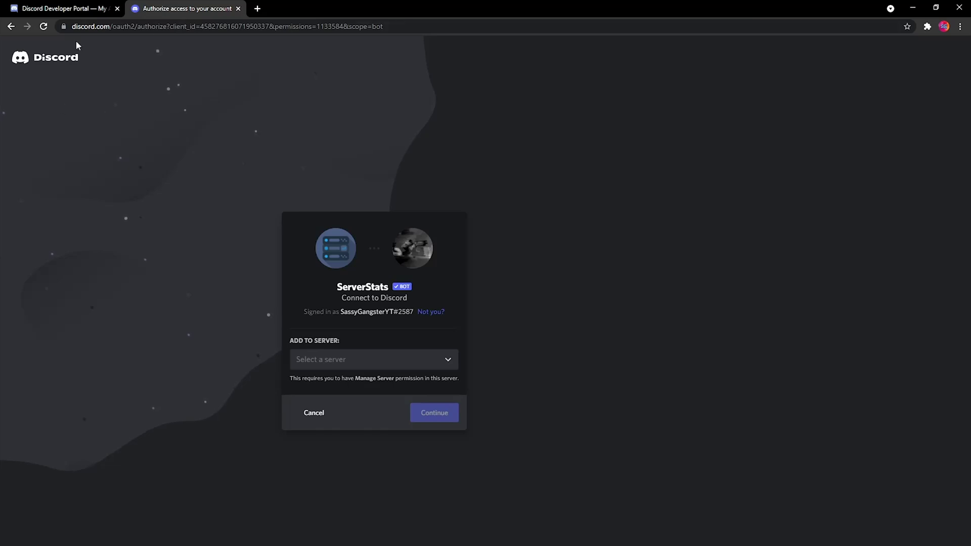
left_click(192, 26)
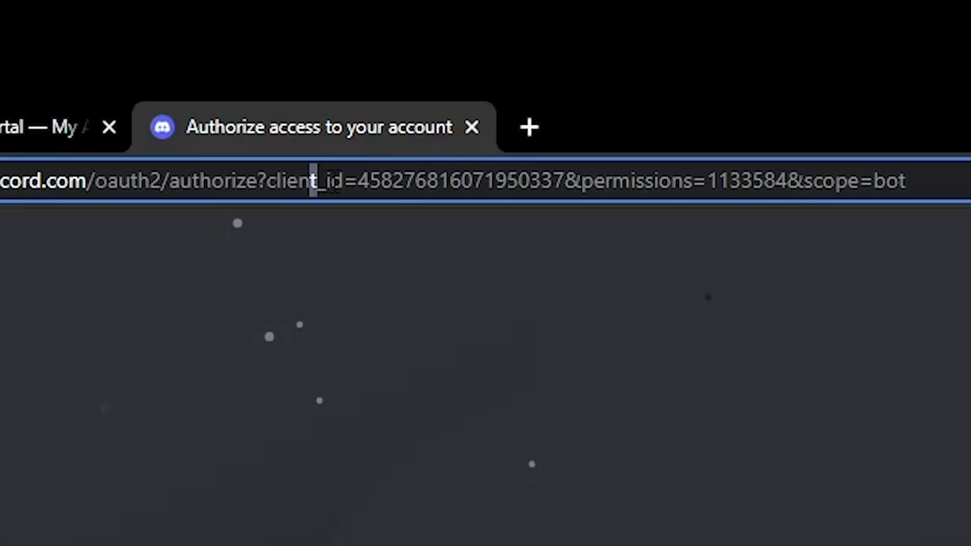
left_click_drag(313, 181, 519, 181)
left_click(448, 181)
left_click_drag(426, 181, 635, 184)
key("ctrl+v")
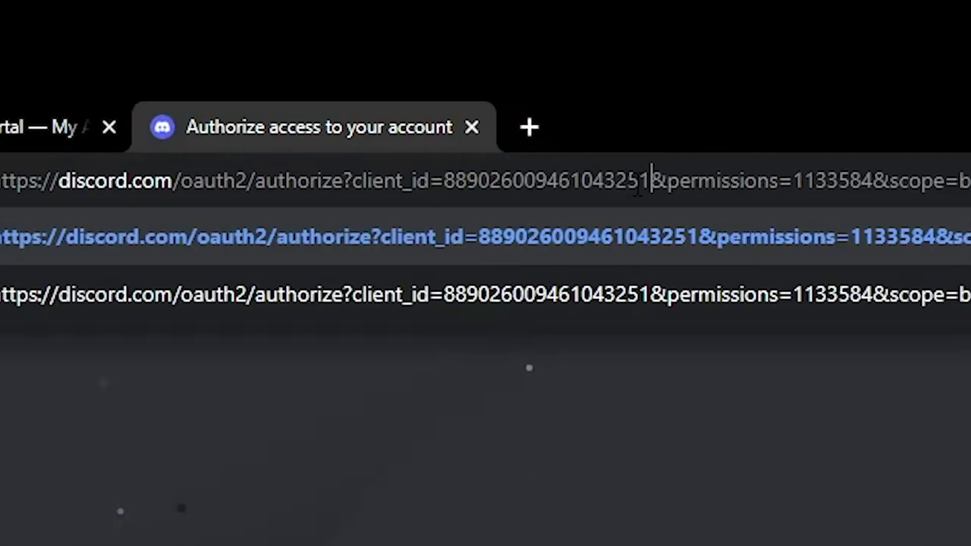
key("Return")
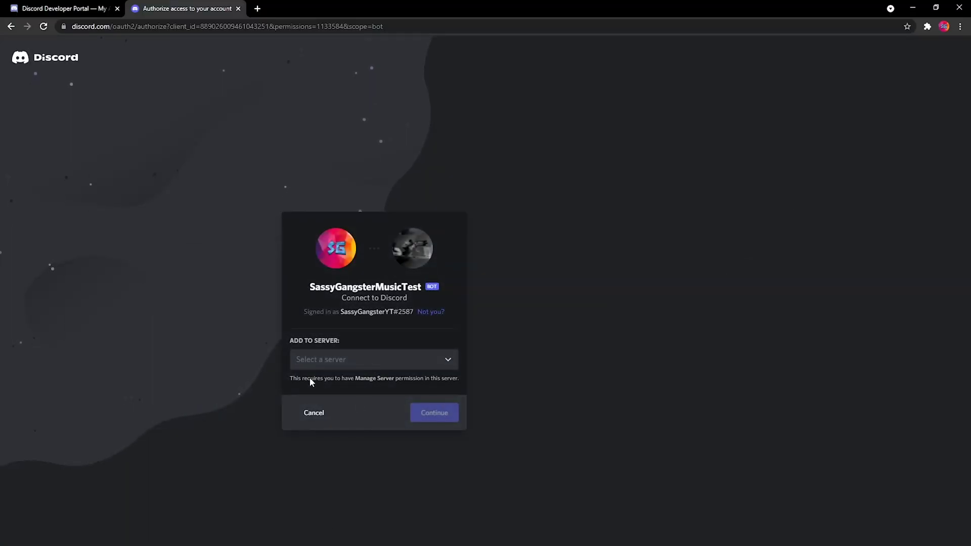
Step: Authorize the music bot into the 'bot test' server and pass the hCaptcha check
left_click(342, 362)
left_click(316, 382)
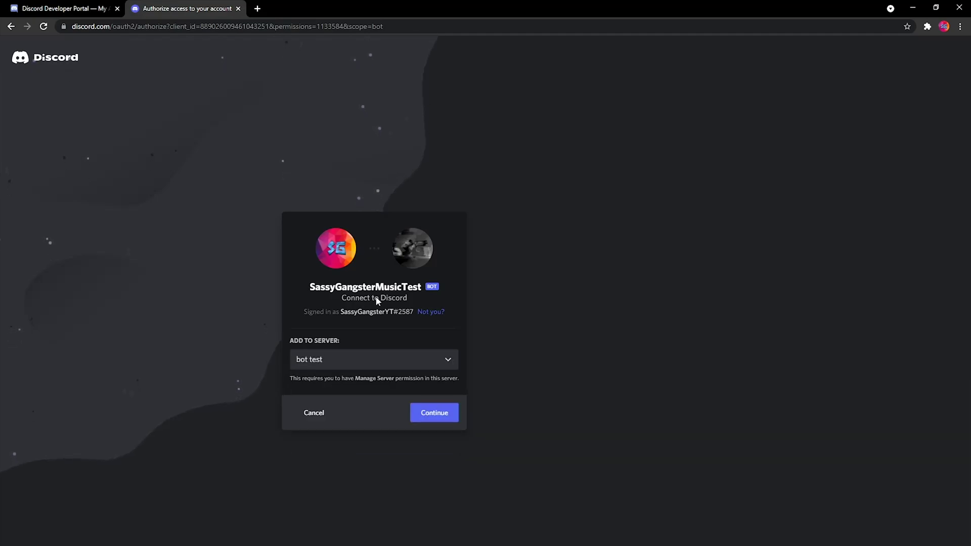
left_click(434, 413)
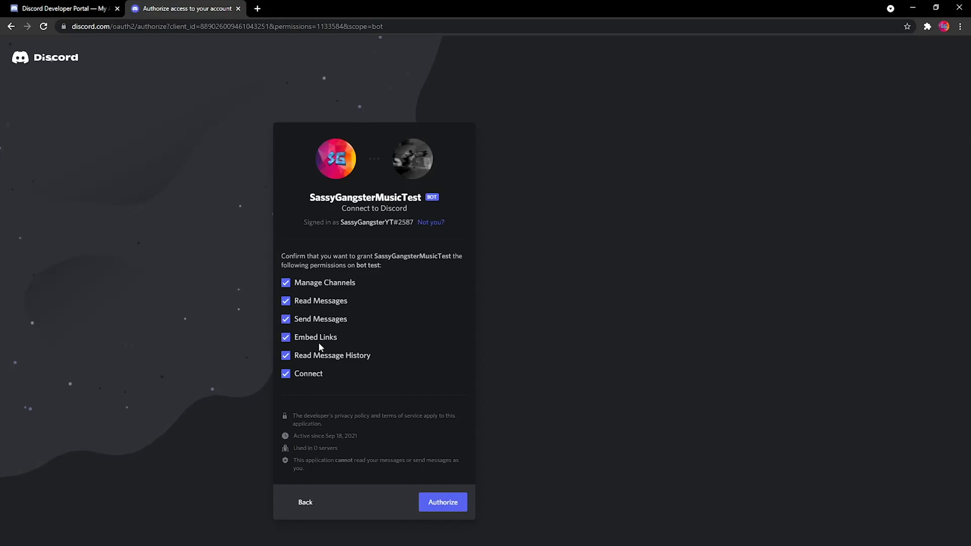
left_click(444, 503)
left_click(314, 388)
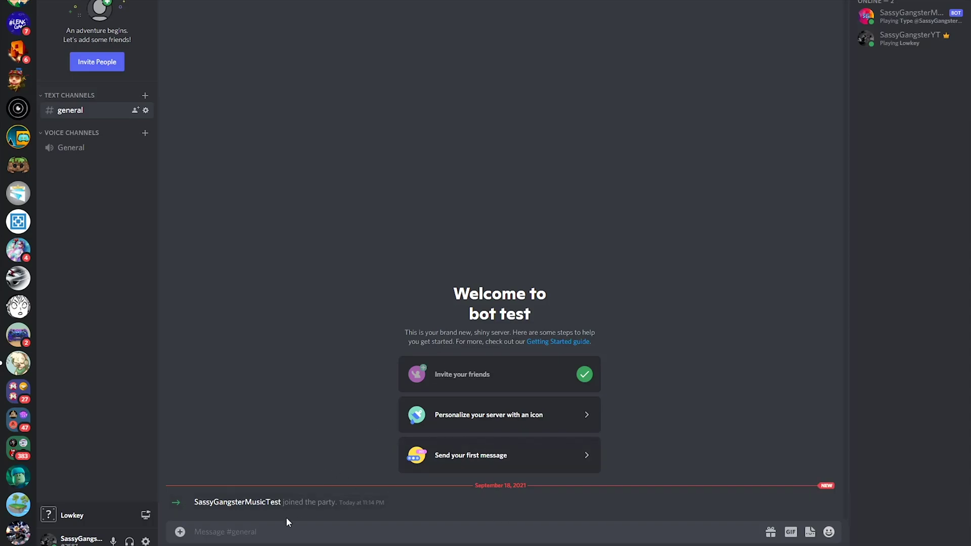
left_click(271, 502)
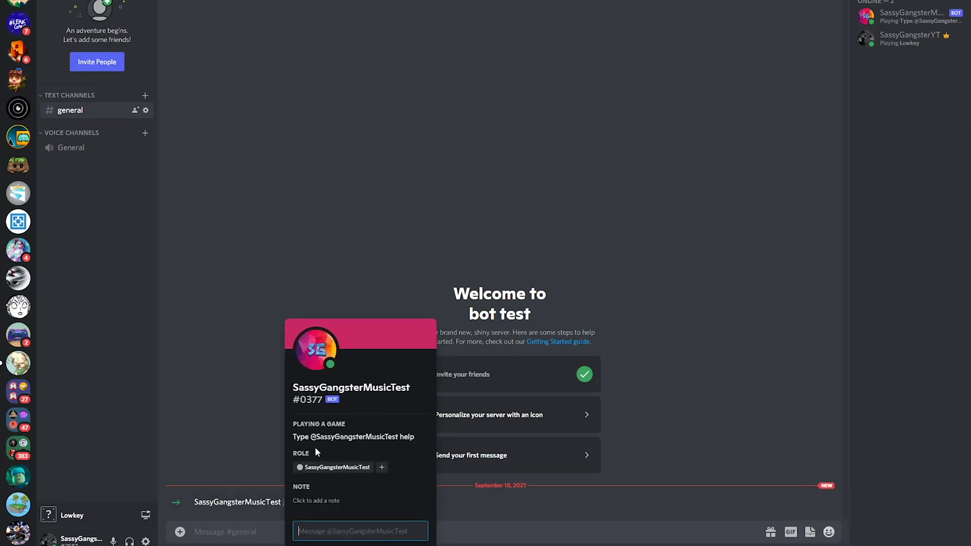
Step: Join bot test's General voice channel
left_click(606, 90)
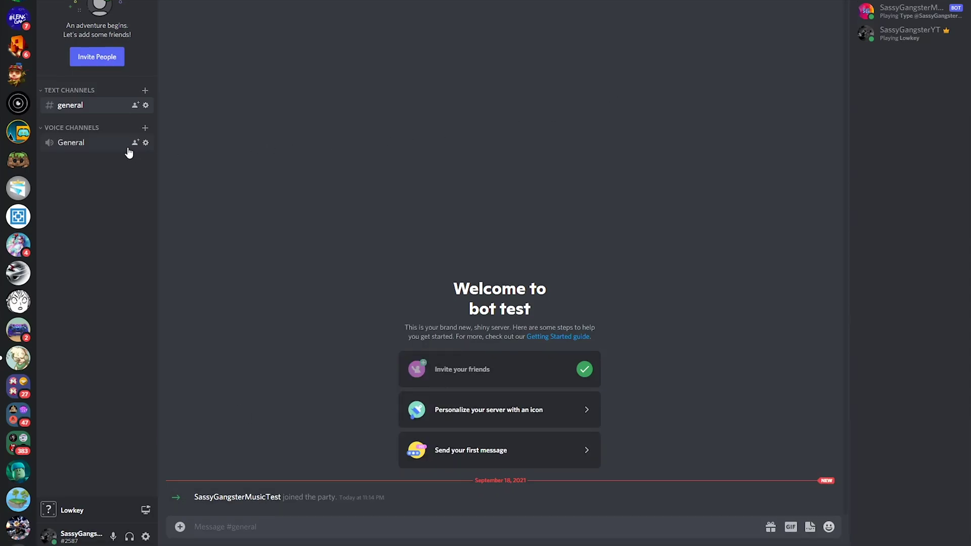
left_click(85, 143)
left_click(915, 11)
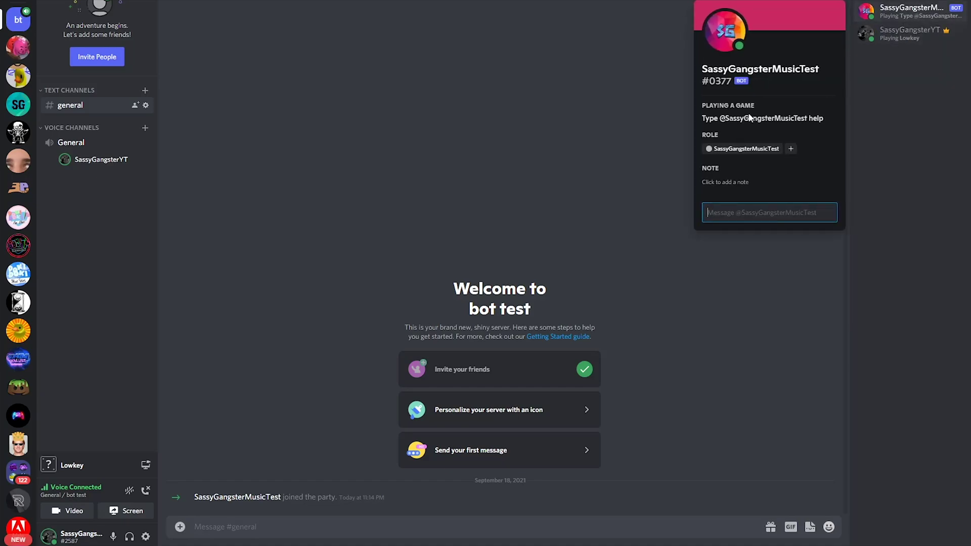
left_click(568, 163)
type("@")
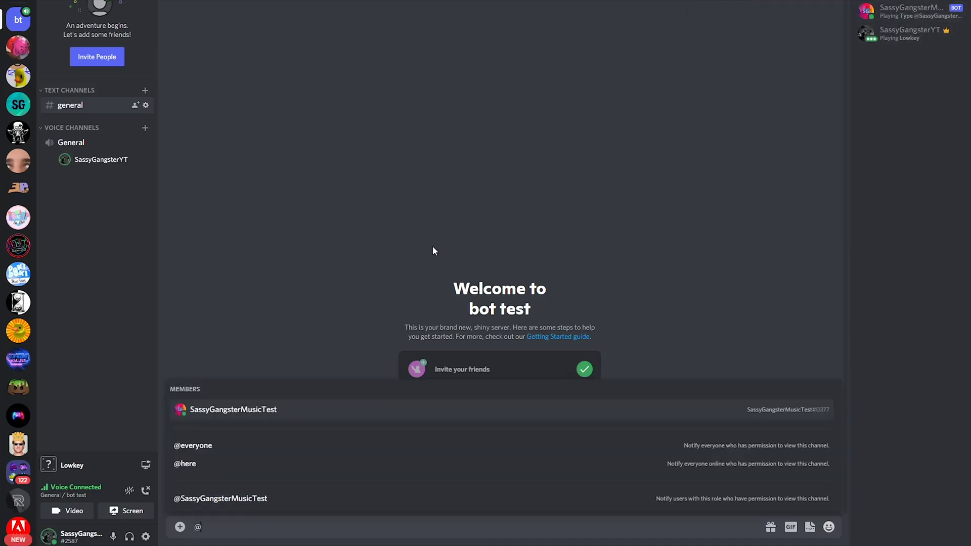
left_click(234, 408)
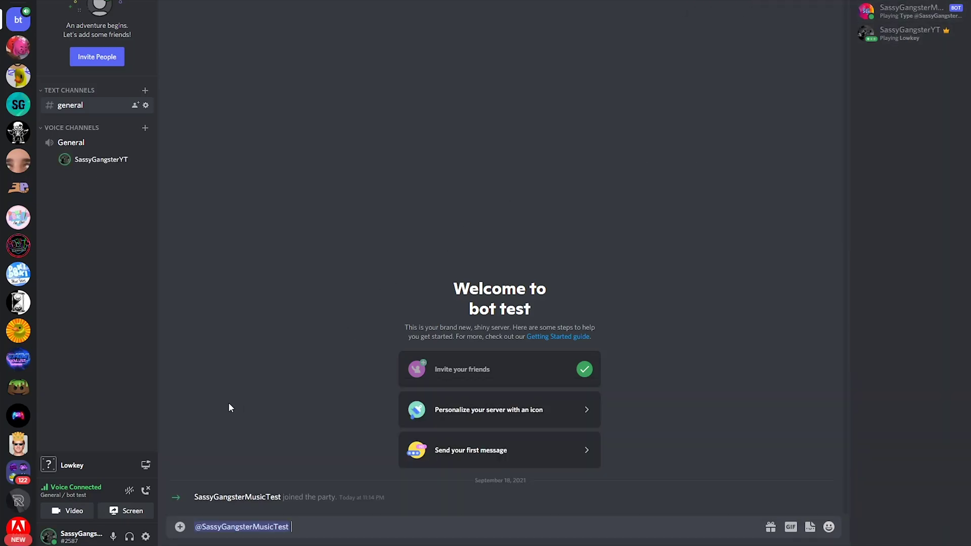
type("play")
mouse_move(263, 545)
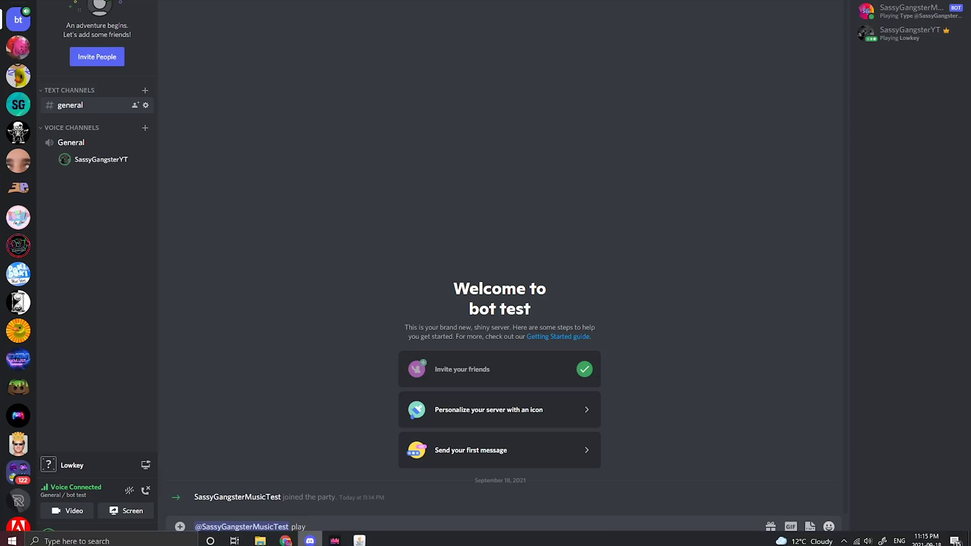
left_click(213, 480)
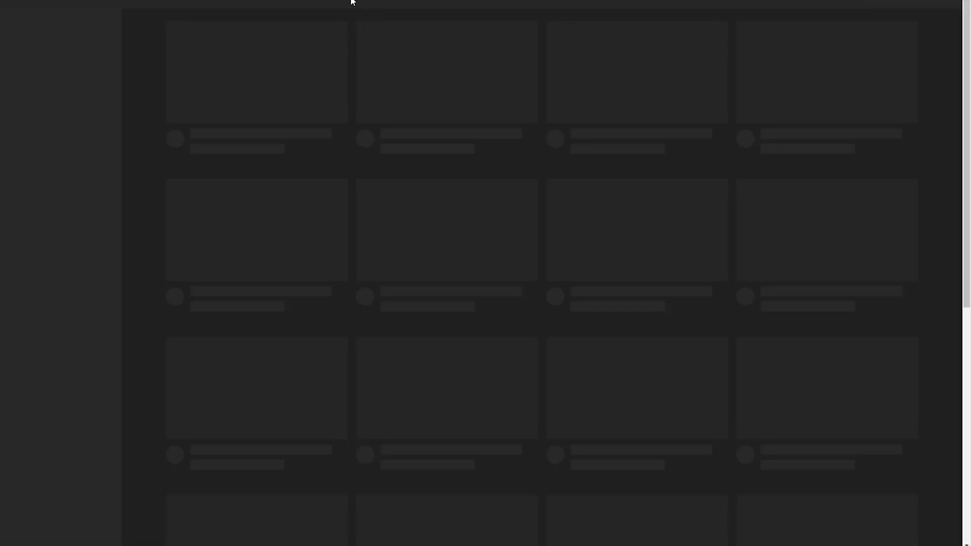
Step: Search YouTube for non-copyrighted music and open and pause the first result video
type("not c")
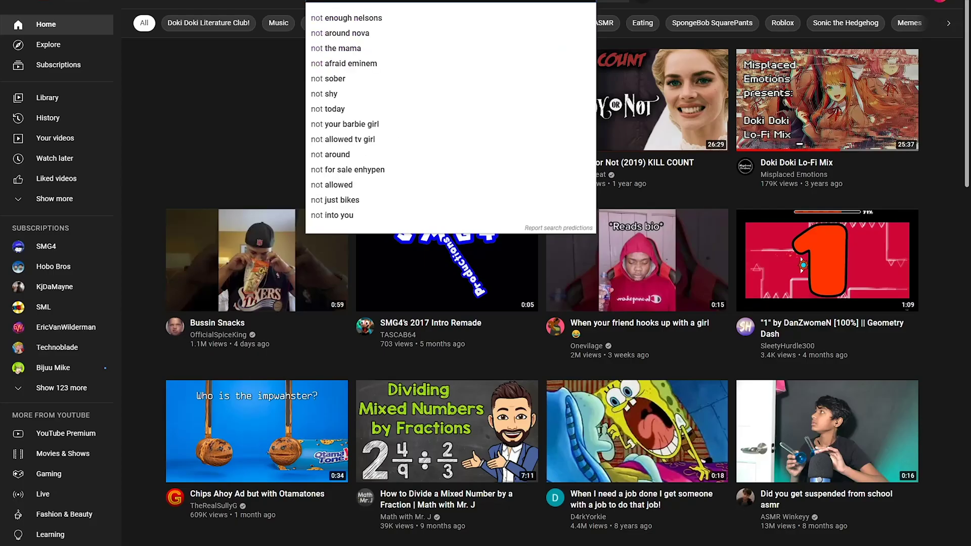
type("opyr")
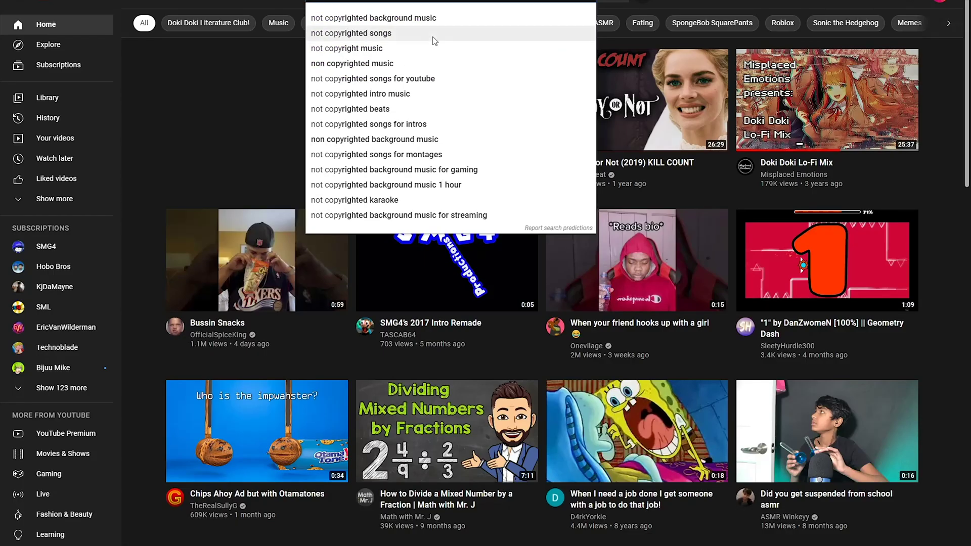
left_click(412, 47)
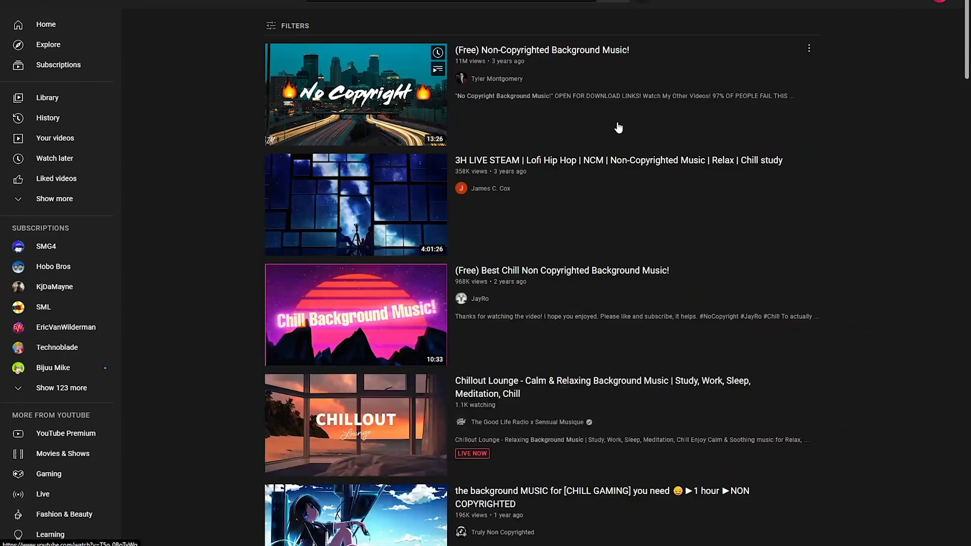
left_click(617, 126)
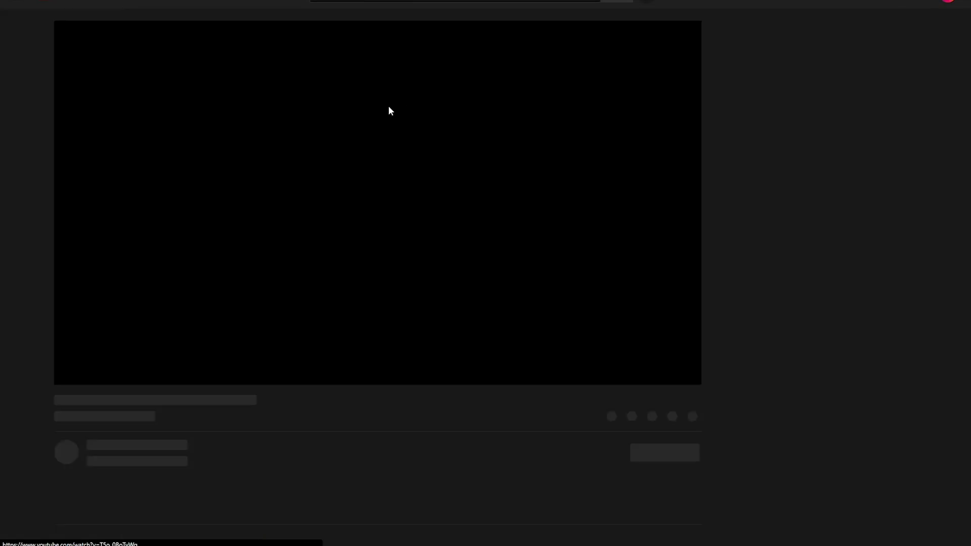
scroll(404, 230, "down", 4)
scroll(305, 267, "down", 1)
scroll(299, 227, "up", 3)
left_click(289, 189)
scroll(218, 291, "down", 5)
scroll(218, 292, "up", 6)
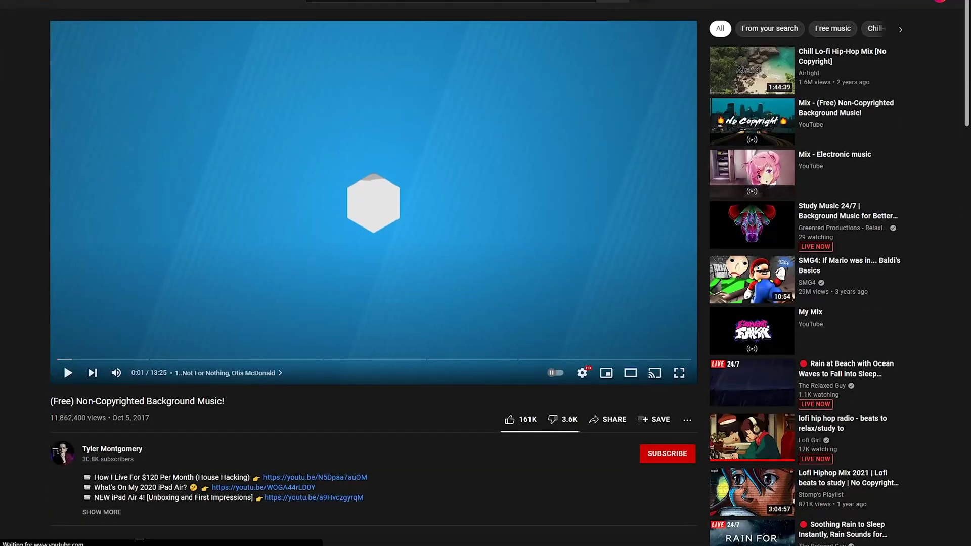
key("alt+Tab")
key("ctrl+v")
key("Return")
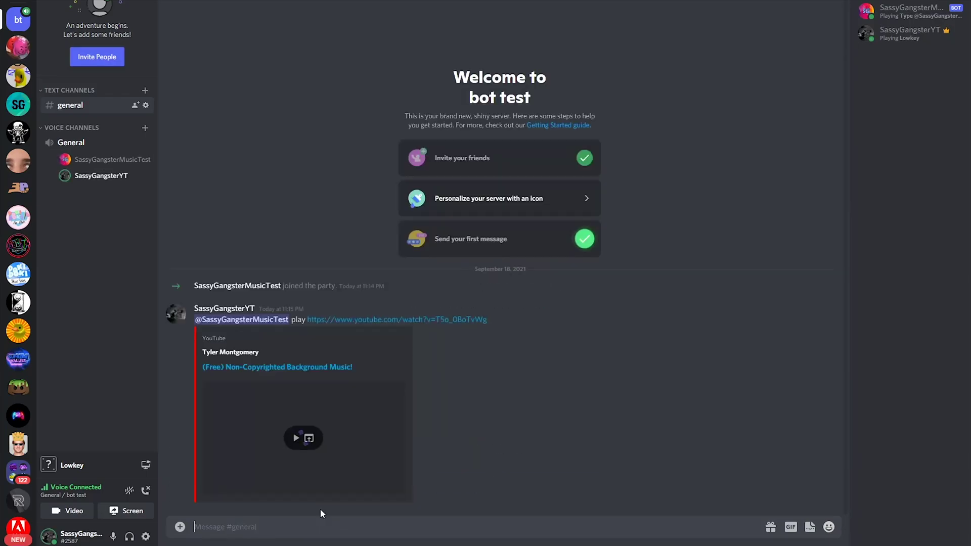
Step: Lower the music bot's user volume to 16% and start a new message mentioning the bot
right_click(95, 164)
left_click_drag(144, 257, 130, 254)
left_click(288, 200)
right_click(117, 160)
left_click(272, 225)
right_click(112, 159)
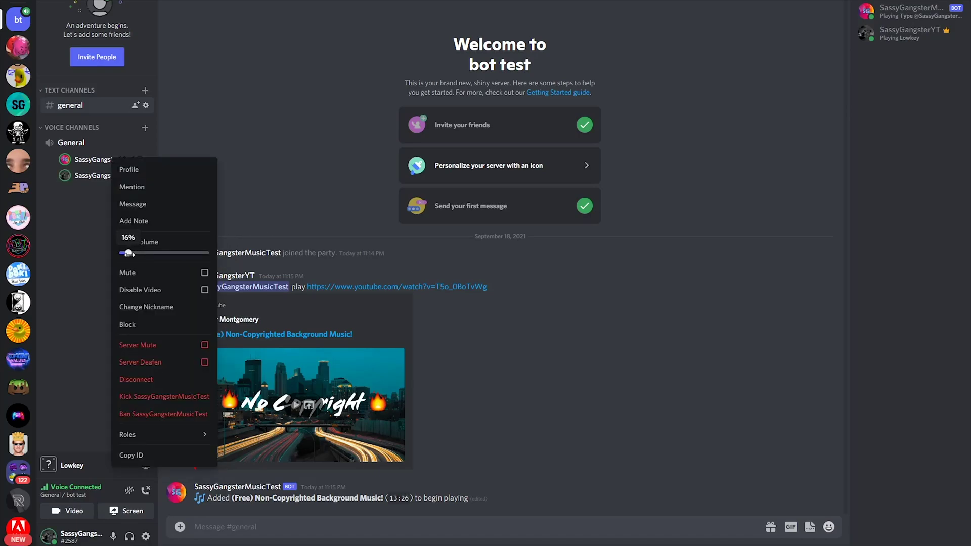
left_click(238, 229)
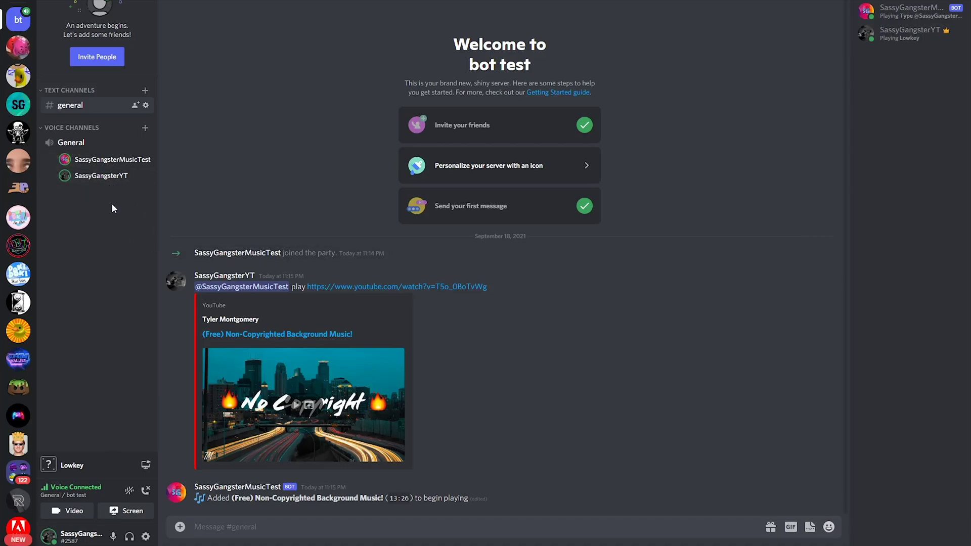
type("@")
left_click(233, 391)
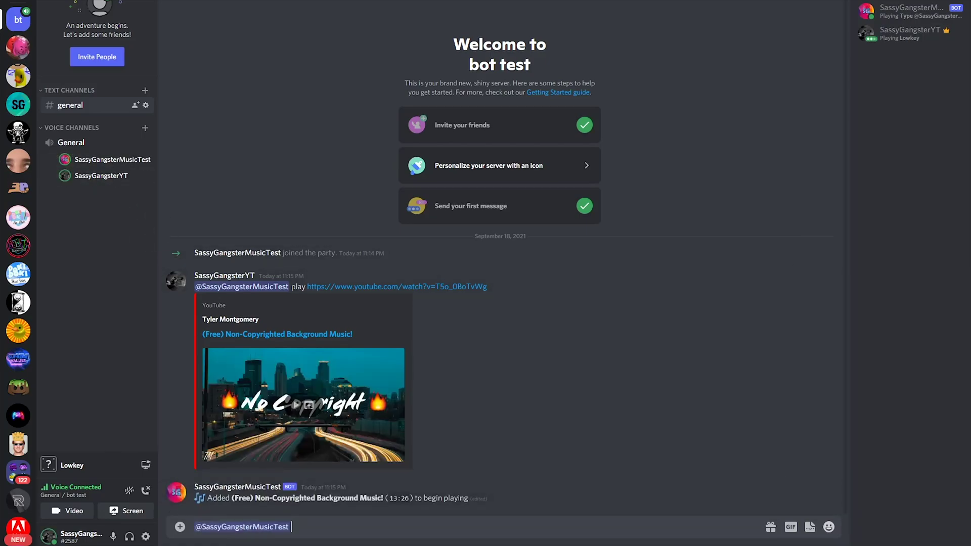
Step: Send the skip and help commands to the bot and check the help list in its DMs
type("skip")
key("Return")
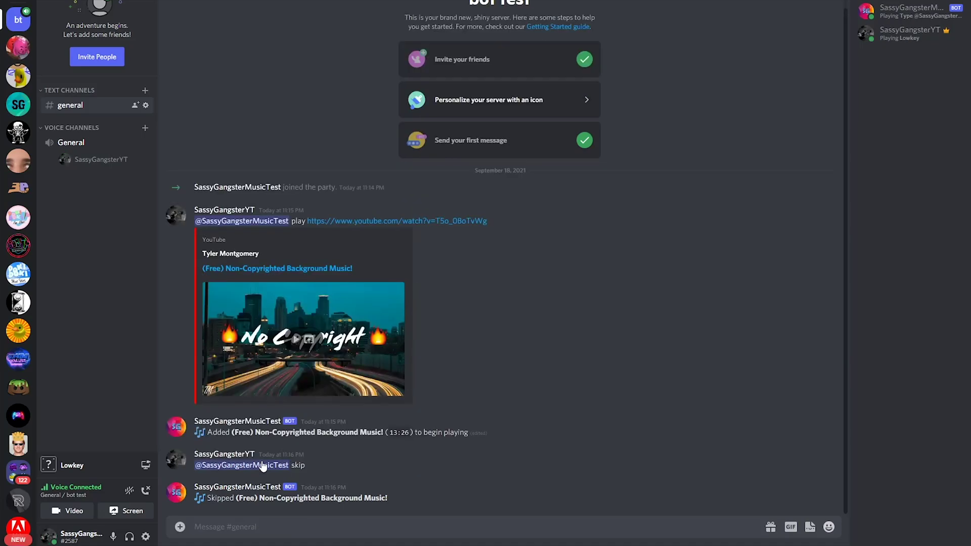
type("@")
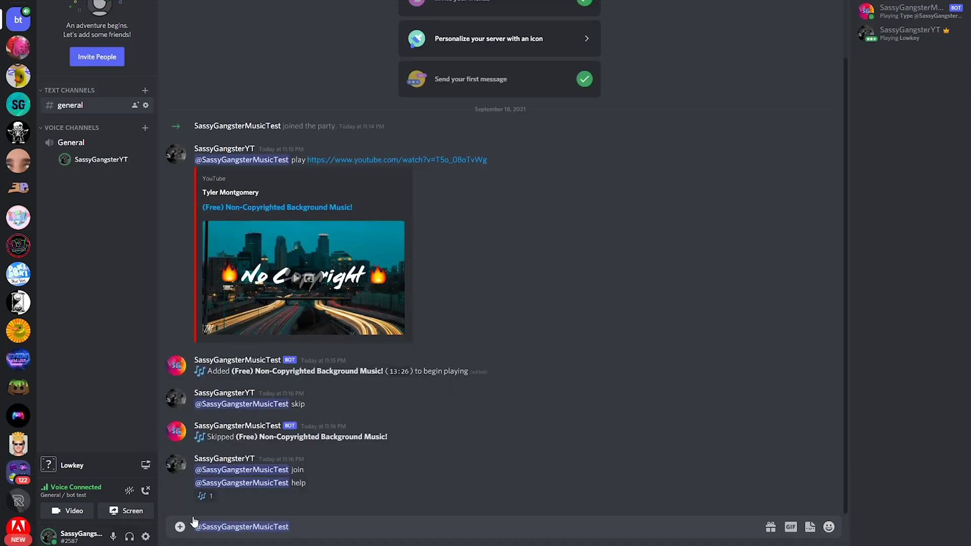
type("help")
key("Return")
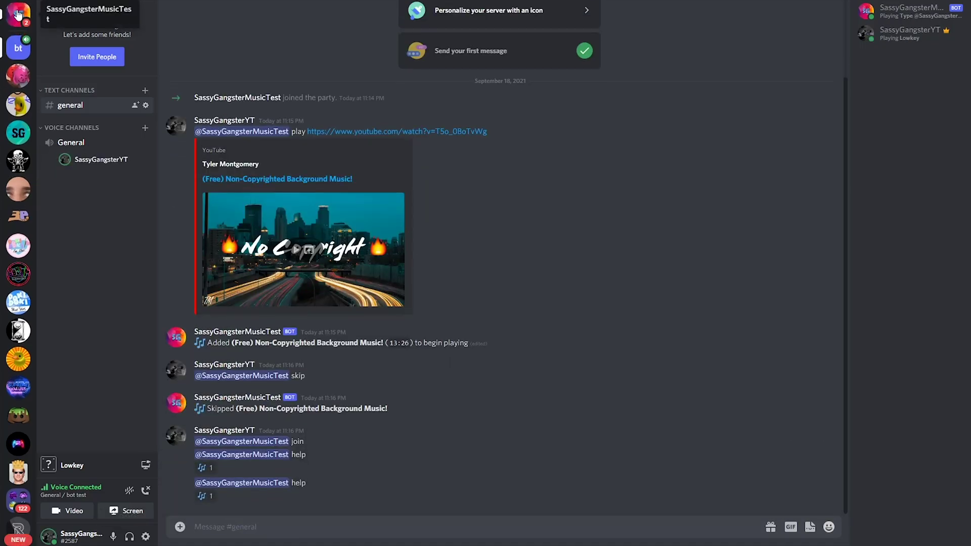
left_click(18, 15)
left_click(18, 47)
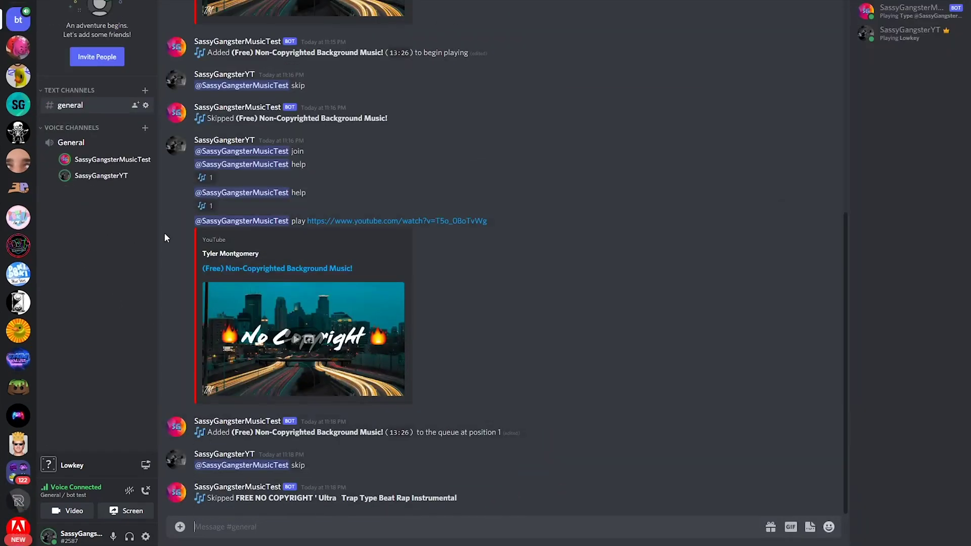
Step: Send the stop command to the music bot in #general
type("@")
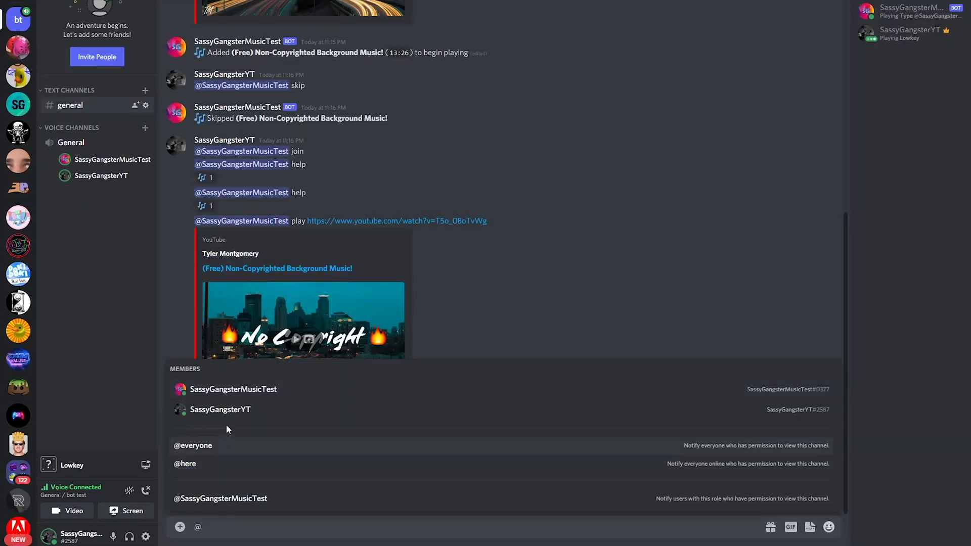
left_click(255, 389)
type("s")
key("Return")
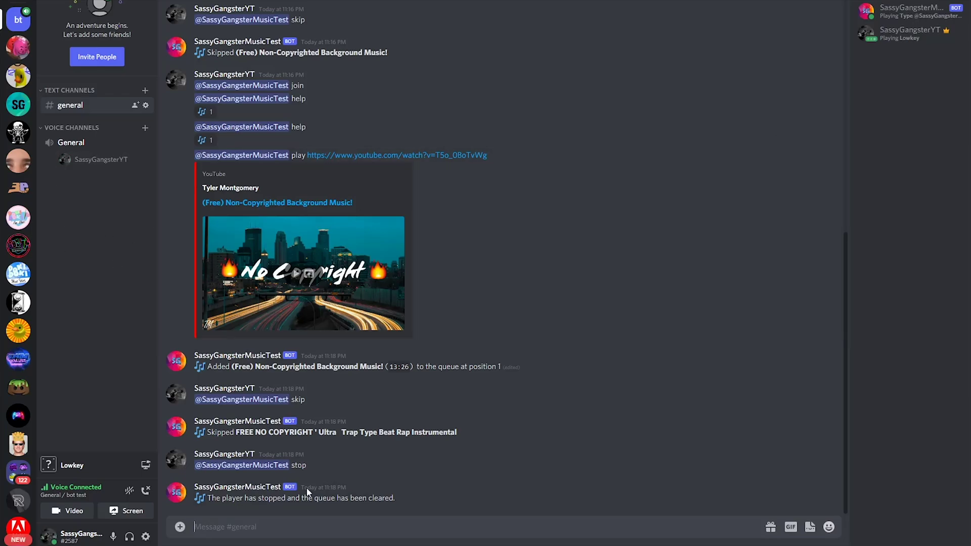
type("@")
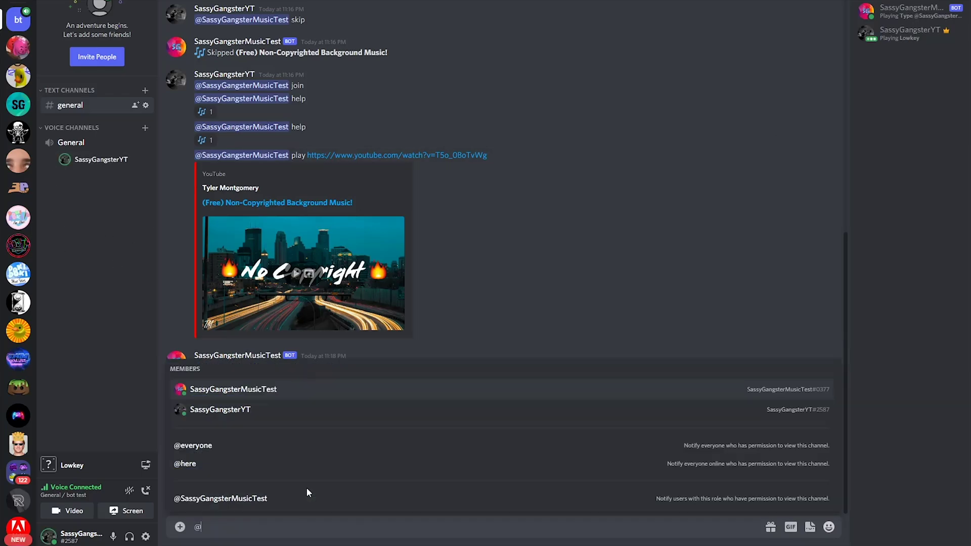
triple_click(230, 188)
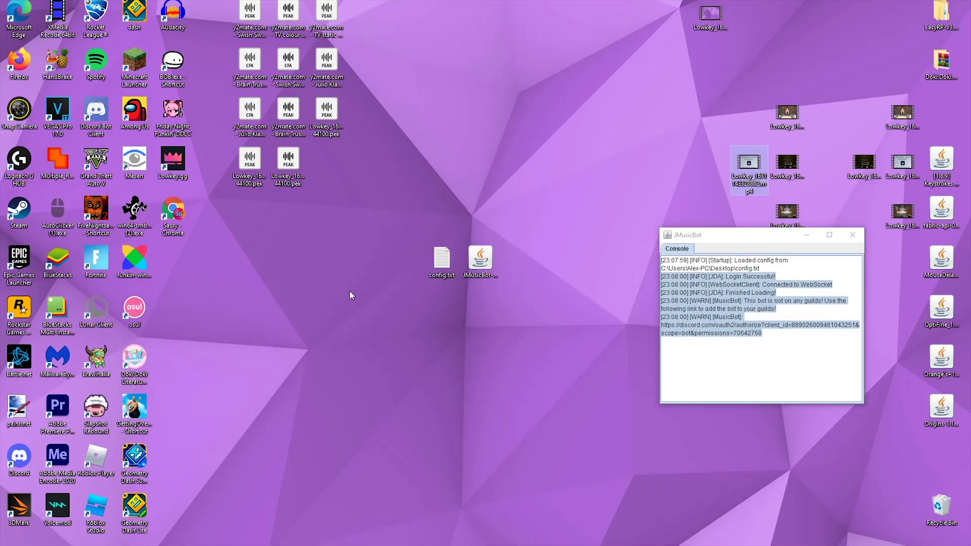
double_click(441, 259)
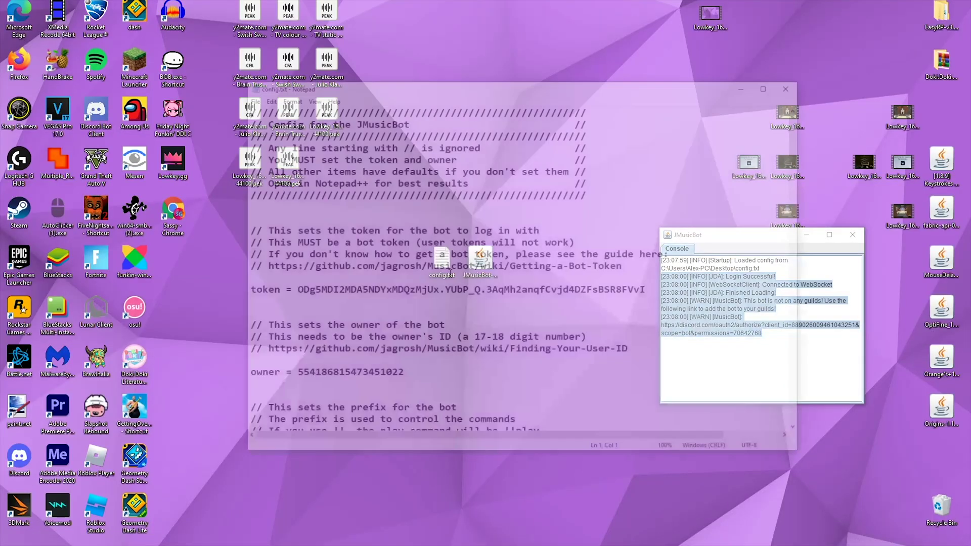
scroll(422, 266, "down", 4)
scroll(422, 266, "down", 3)
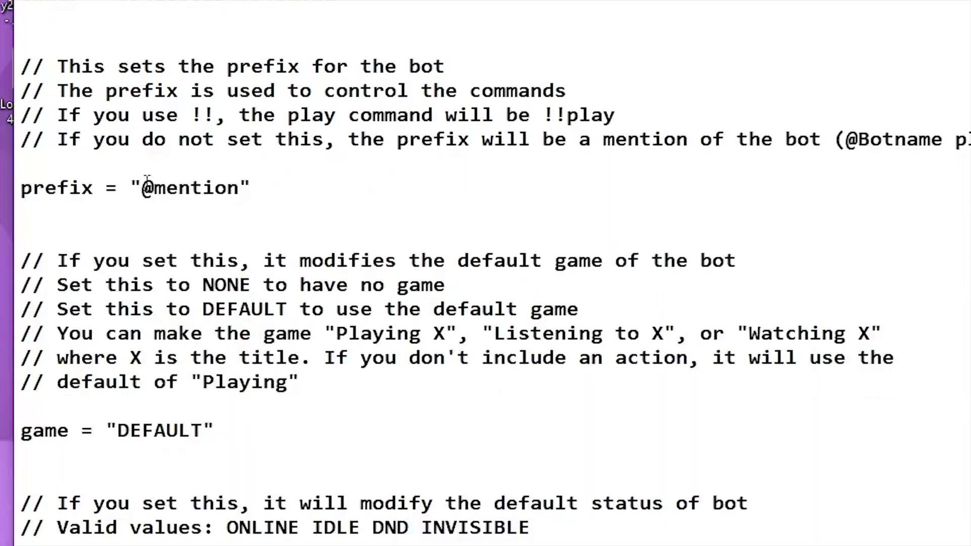
left_click_drag(303, 217, 352, 217)
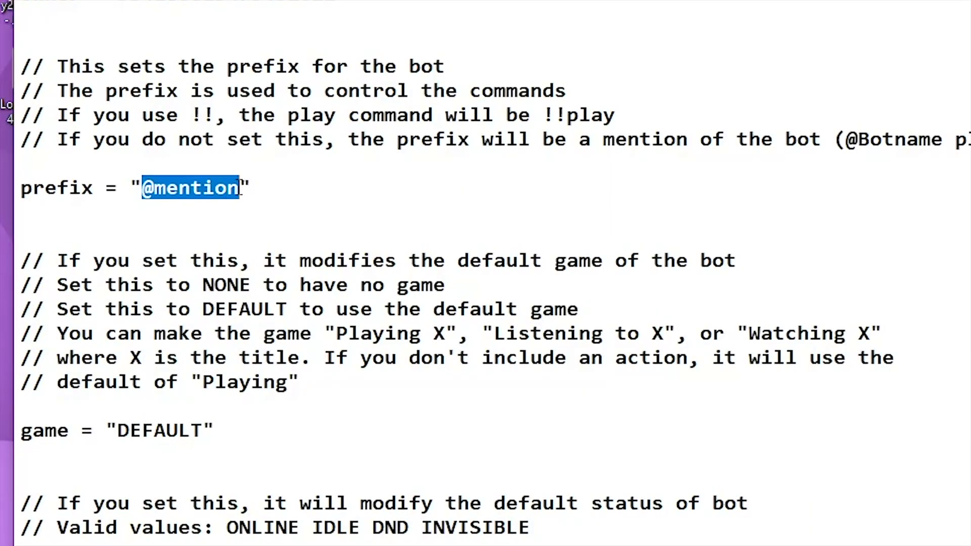
key("BackSpace")
type("!")
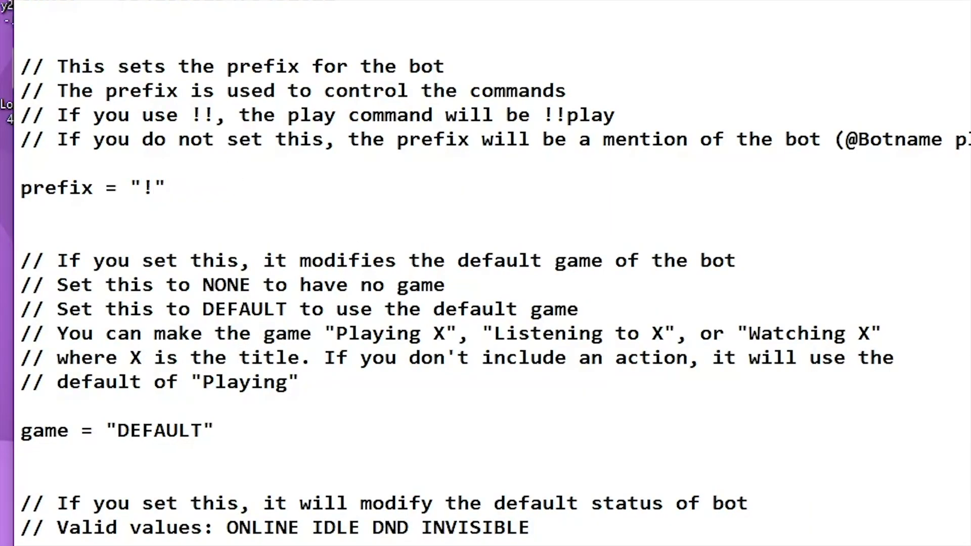
left_click(696, 79)
left_click(457, 257)
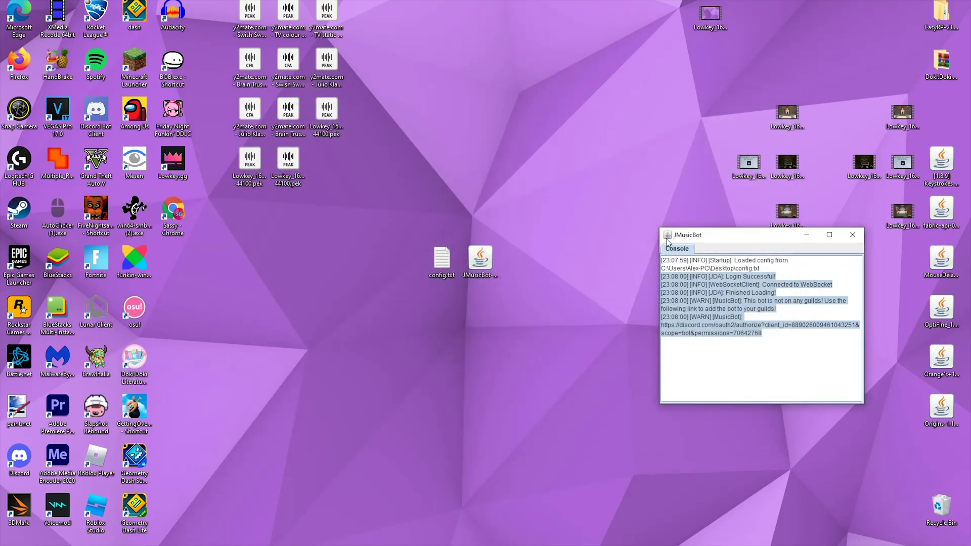
Step: Close the JMusicBot console and relaunch the JMusicBot jar
left_click(852, 235)
left_click(484, 270)
double_click(483, 271)
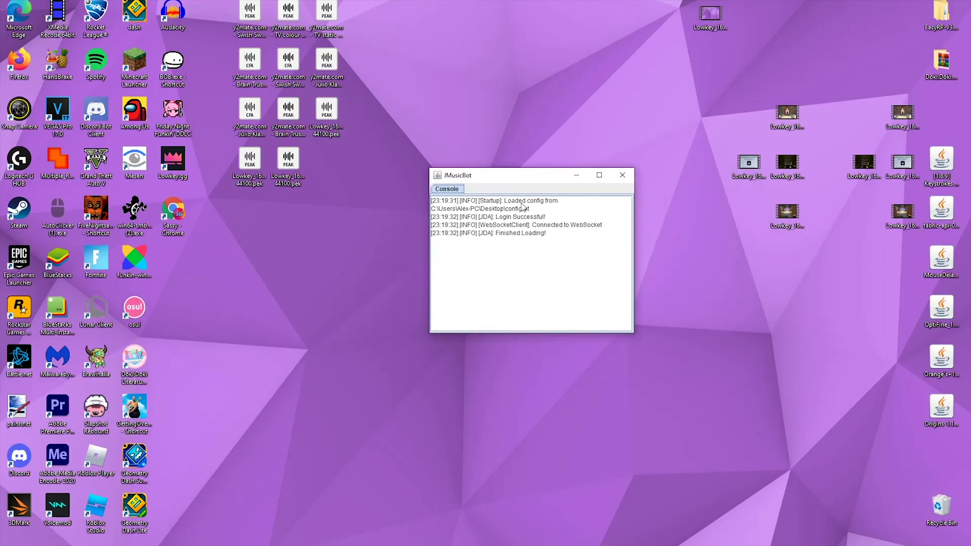
Step: In #general, send '!play' with the pasted YouTube link to start the background music video
mouse_move(310, 542)
type("!")
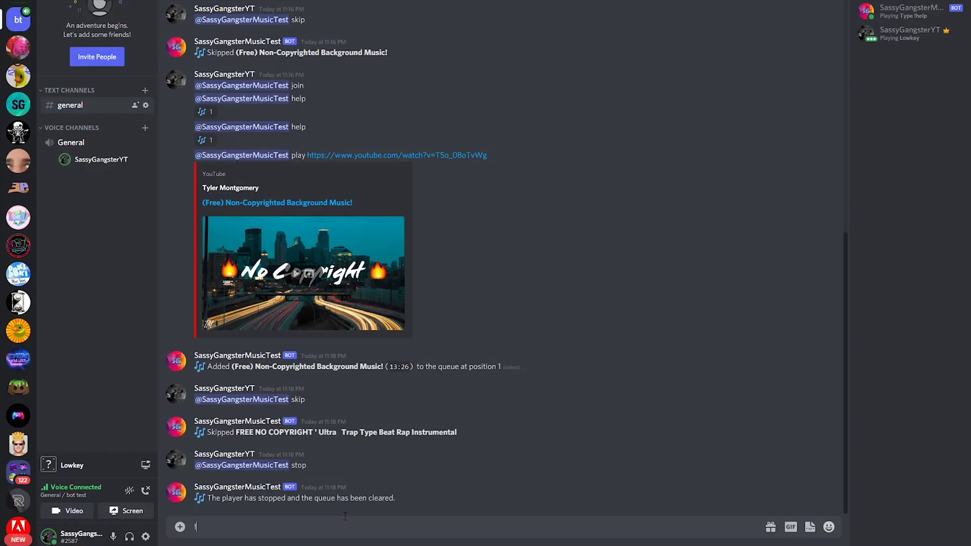
type("play")
type("https://www.youtube.com/watch?v=T5o_0BoTvWg")
key("Return")
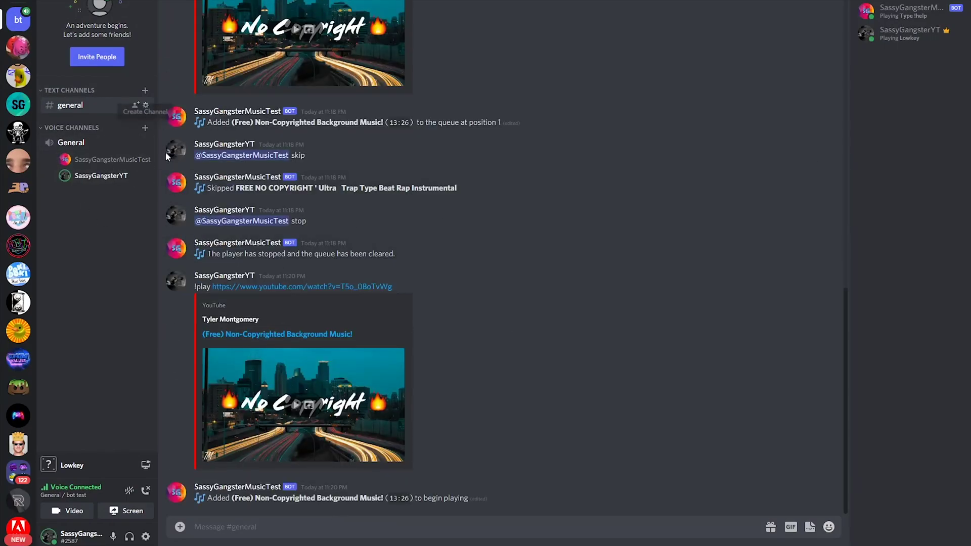
right_click(103, 159)
left_click(434, 207)
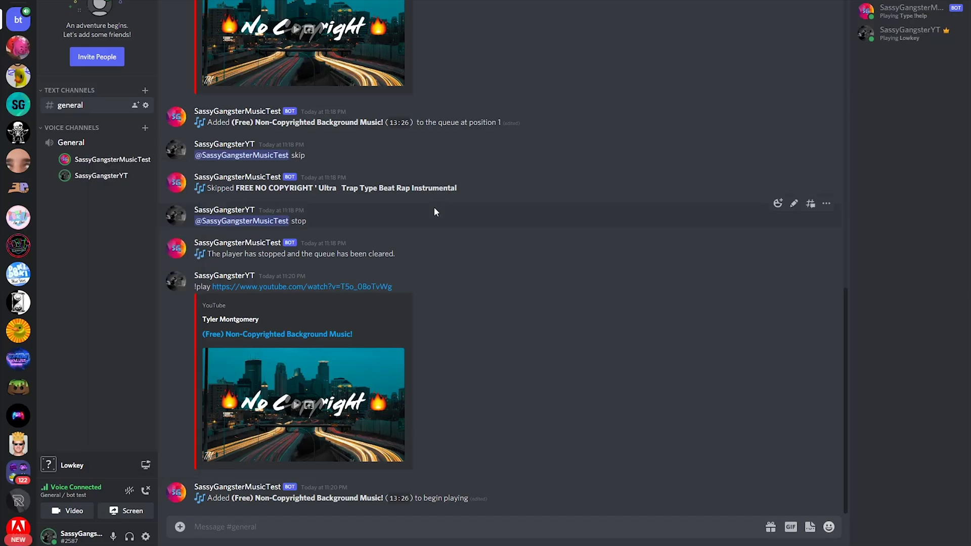
Step: Test the new prefix with !p, !s, a bare !play listing Play Commands, and !skip
key("shift")
type("!p")
key("Return")
type("!s")
key("Return")
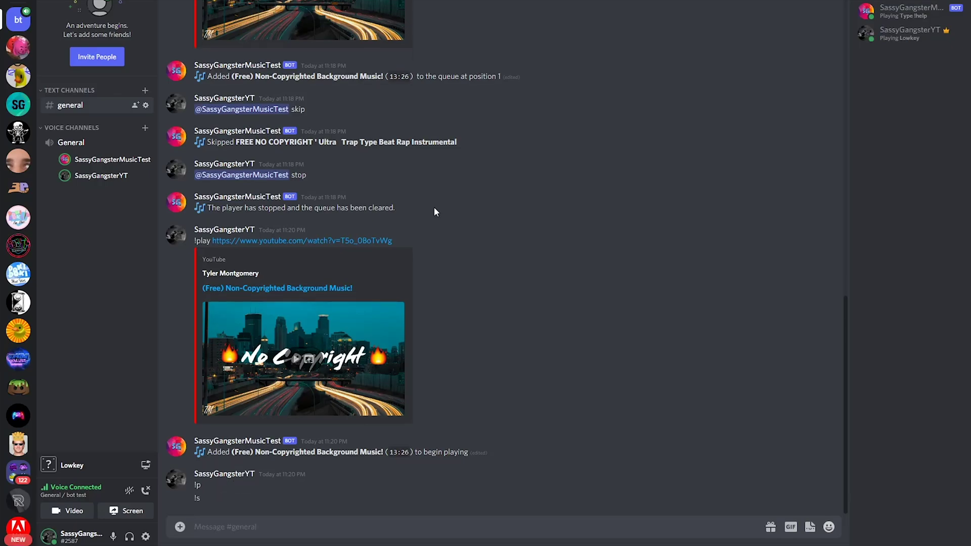
type("!play")
key("Return")
type("!skip")
key("Return")
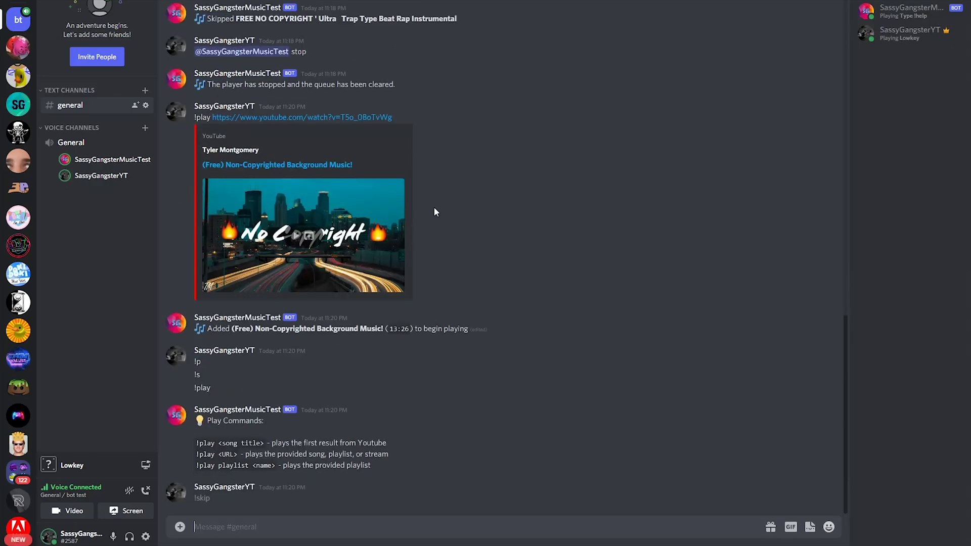